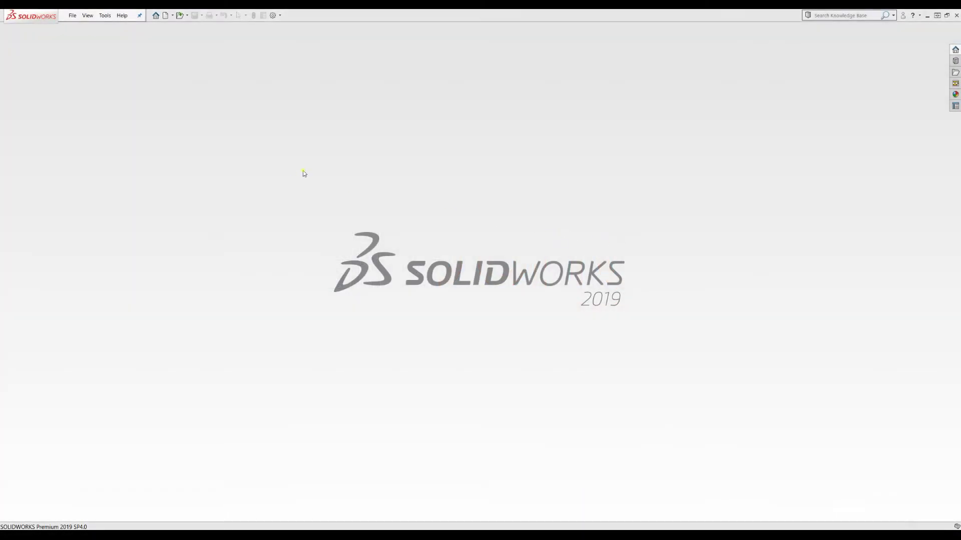
# Create a new blank part document, Part1.
pyautogui.click(72, 16)
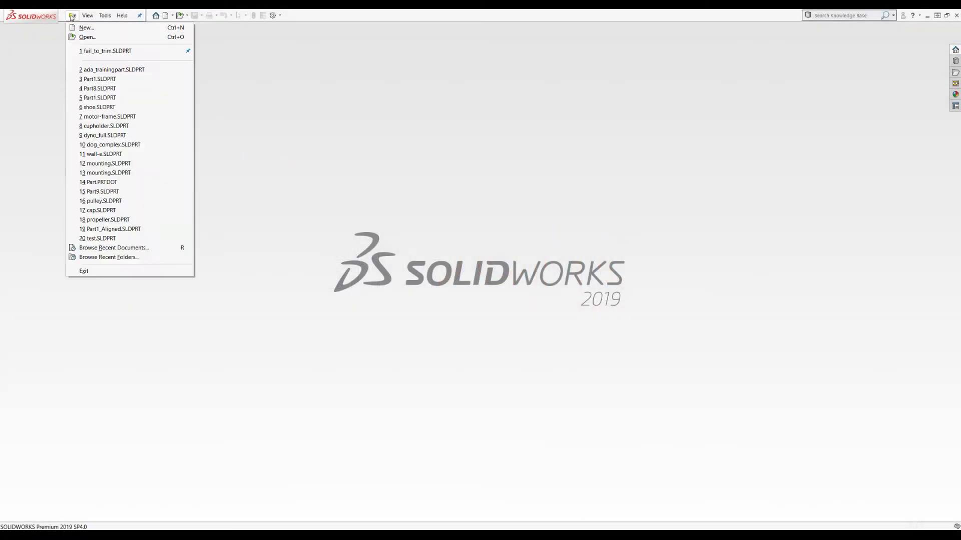
pyautogui.click(86, 28)
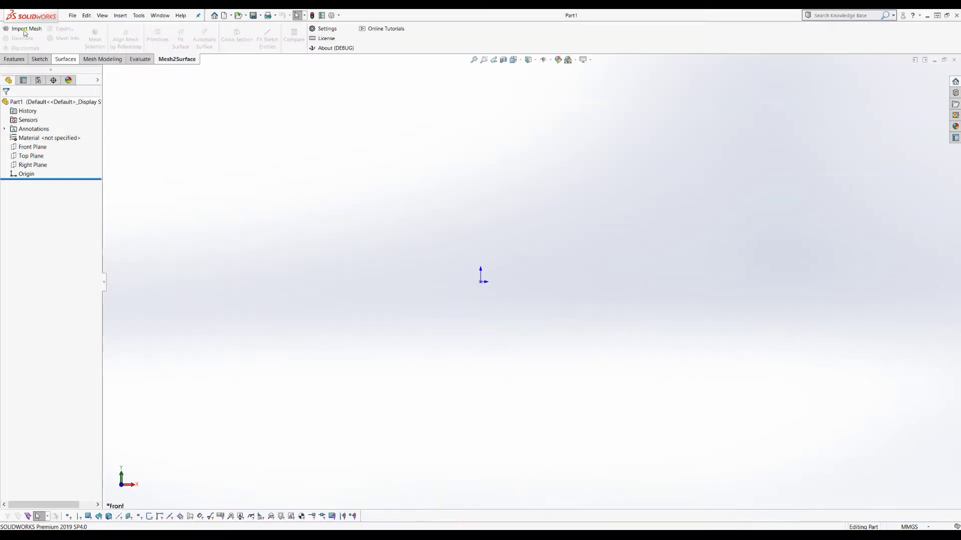
# Import aerosol_knob.stl as a mesh in millimetres with Map Z to Y Axis unchecked.
pyautogui.click(24, 31)
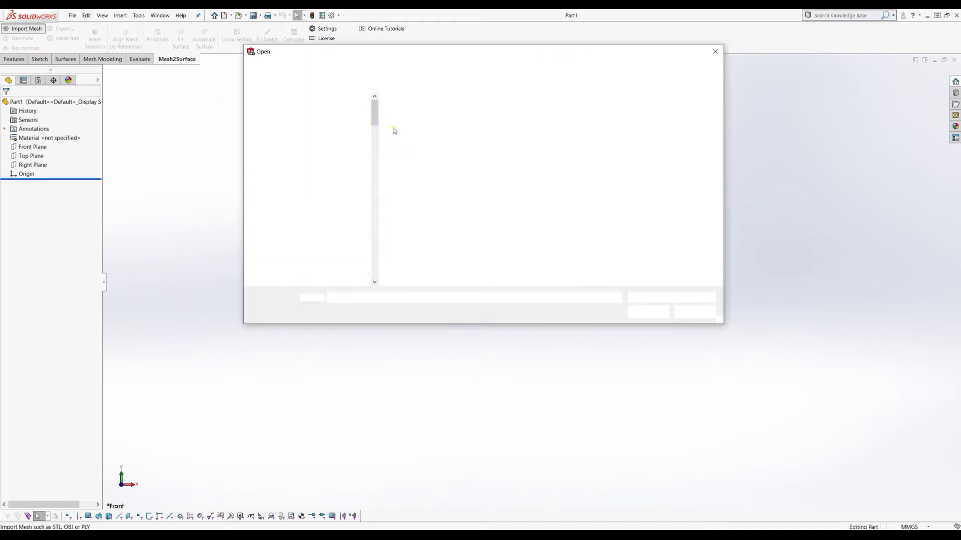
pyautogui.click(421, 123)
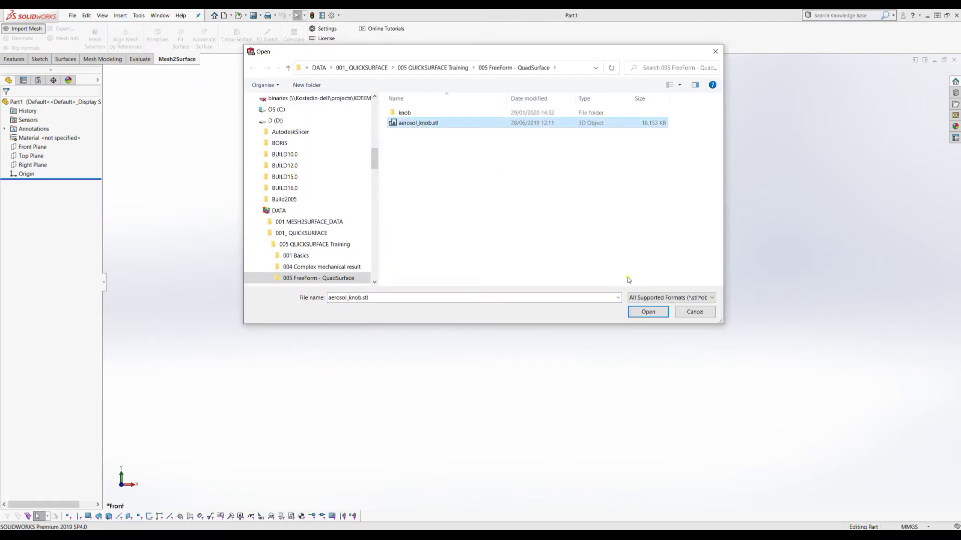
pyautogui.click(650, 313)
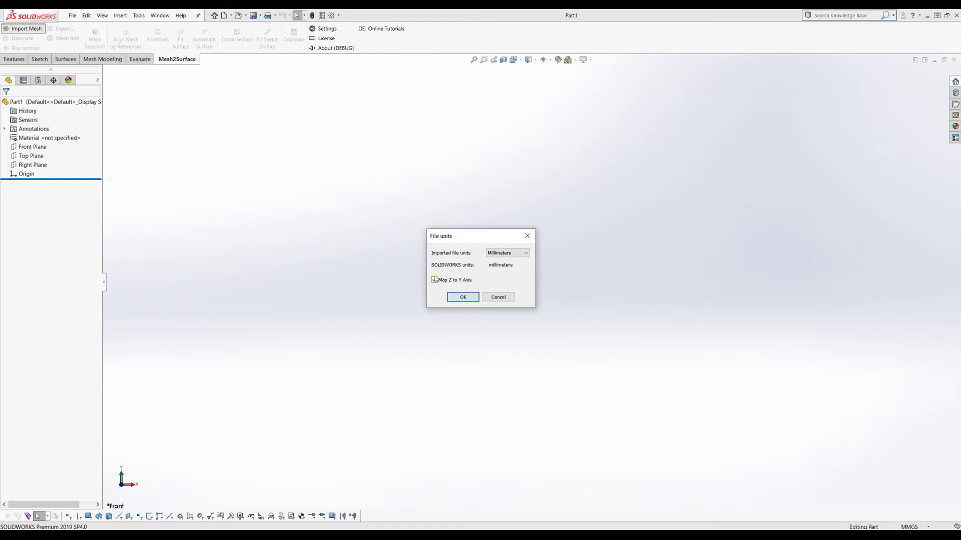
pyautogui.click(435, 280)
pyautogui.click(462, 298)
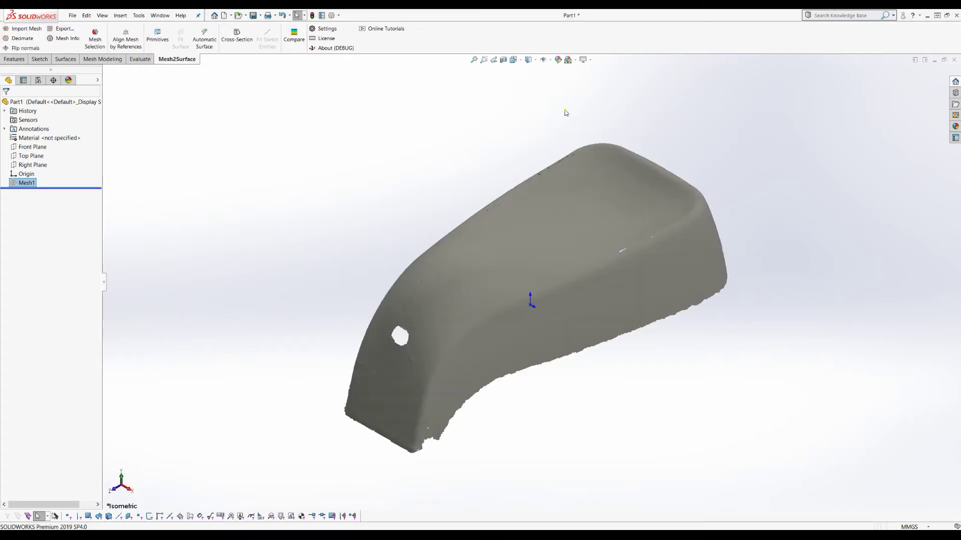
# Orbit and zoom around the knob scan to inspect its side, top and hole end.
pyautogui.click(569, 61)
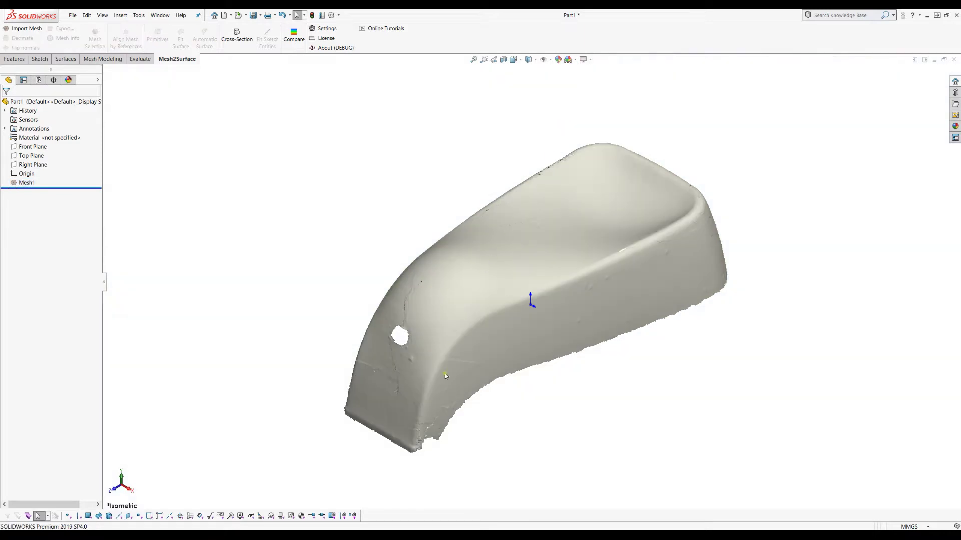
pyautogui.moveTo(424, 422); pyautogui.dragTo(370, 357, button='middle')
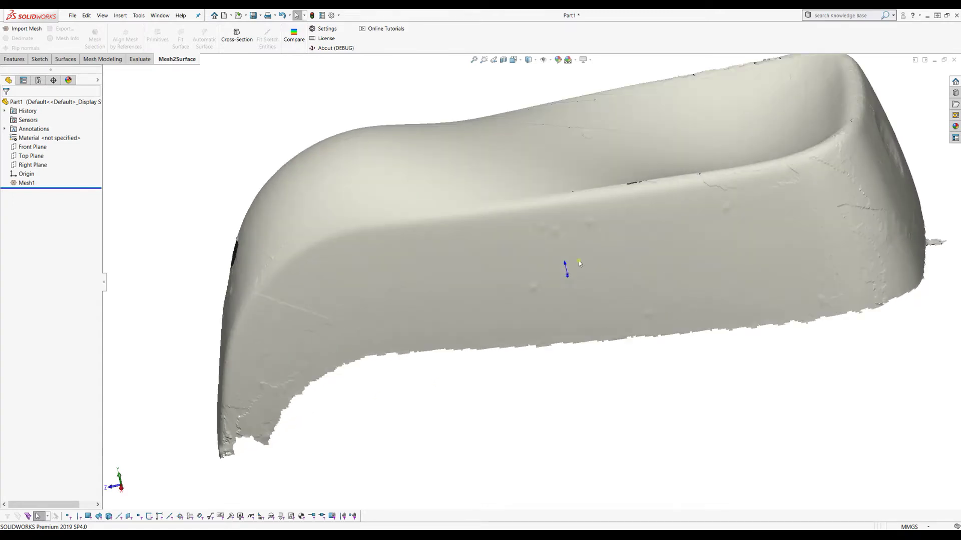
pyautogui.scroll(-3, 578, 260)
pyautogui.moveTo(436, 386); pyautogui.dragTo(481, 371, button='middle')
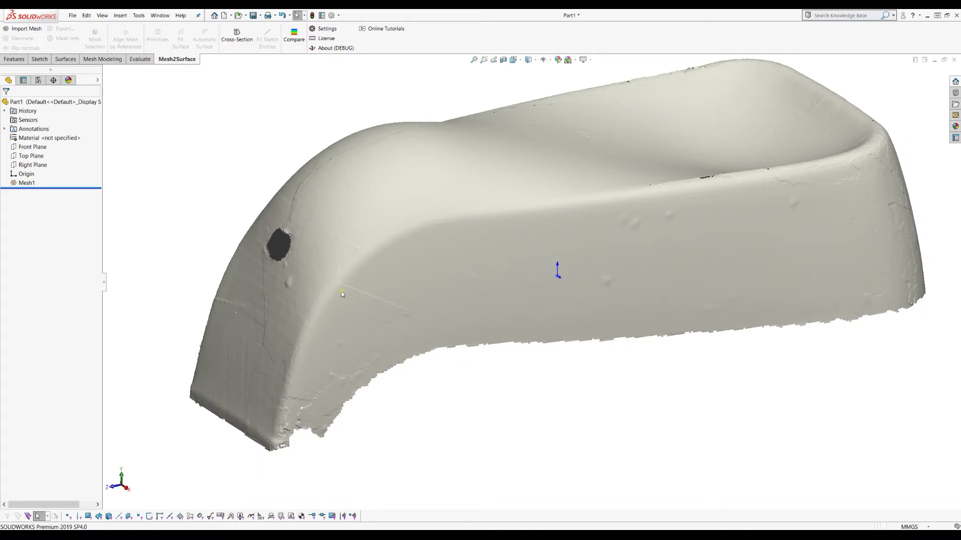
pyautogui.moveTo(450, 312); pyautogui.dragTo(395, 301, button='middle')
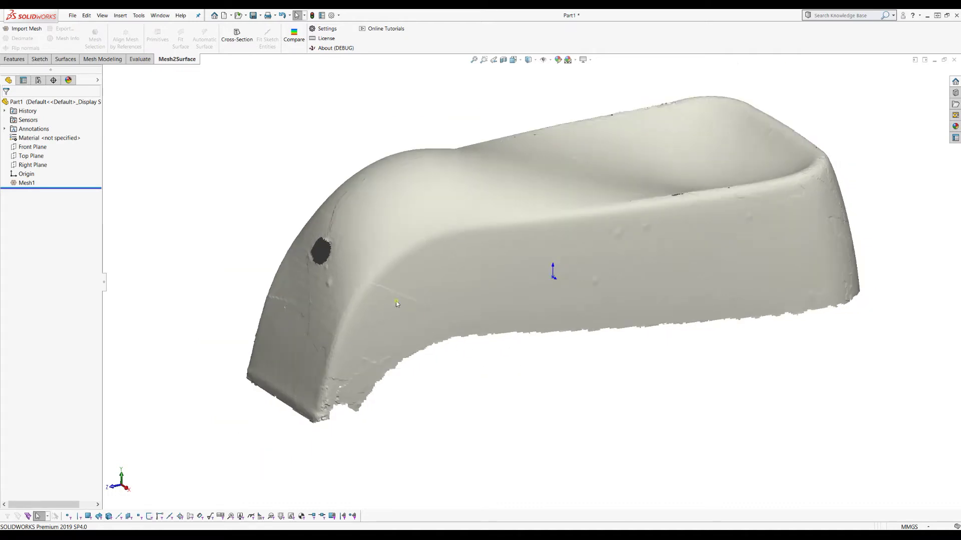
pyautogui.moveTo(441, 350); pyautogui.dragTo(408, 318, button='middle')
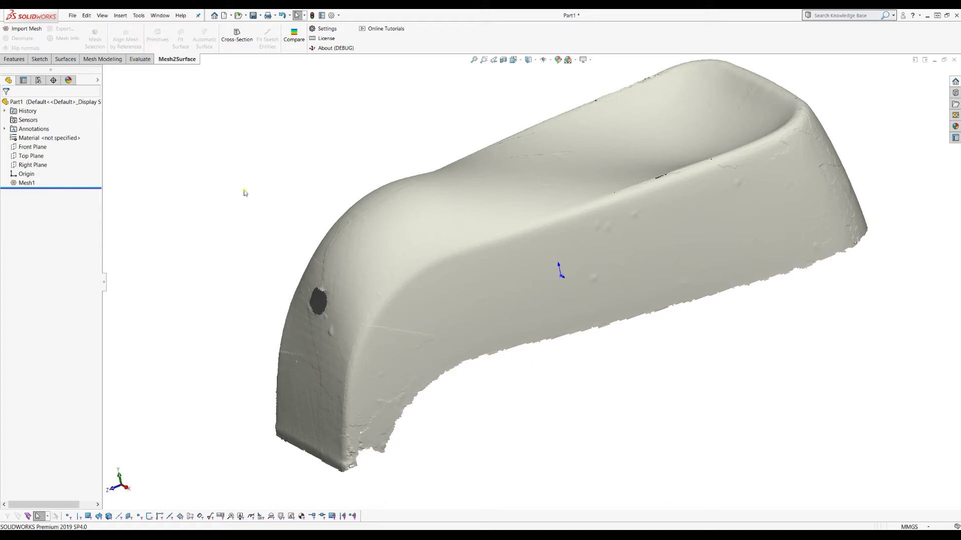
# Select Mesh1 in the FeatureManager tree and bring up its available actions.
pyautogui.click(19, 183)
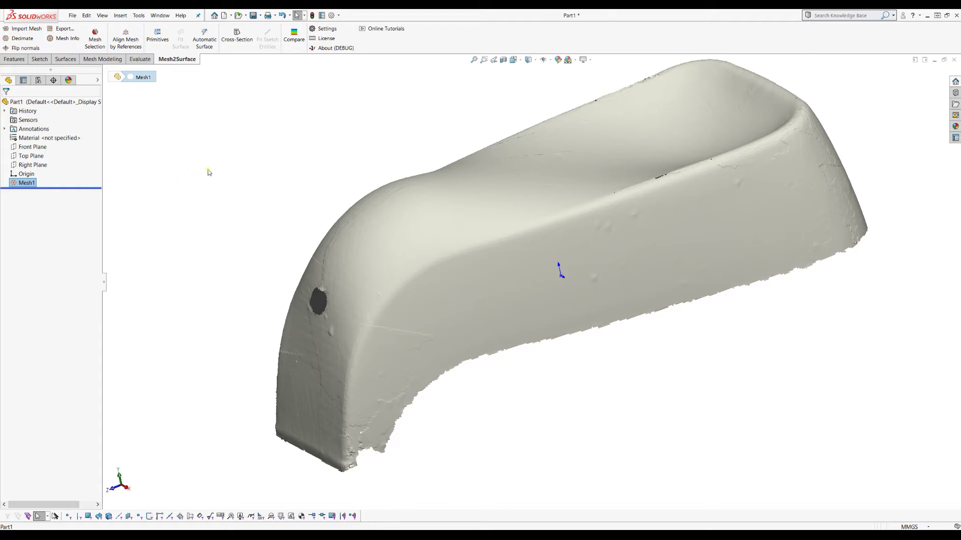
pyautogui.rightClick(25, 185)
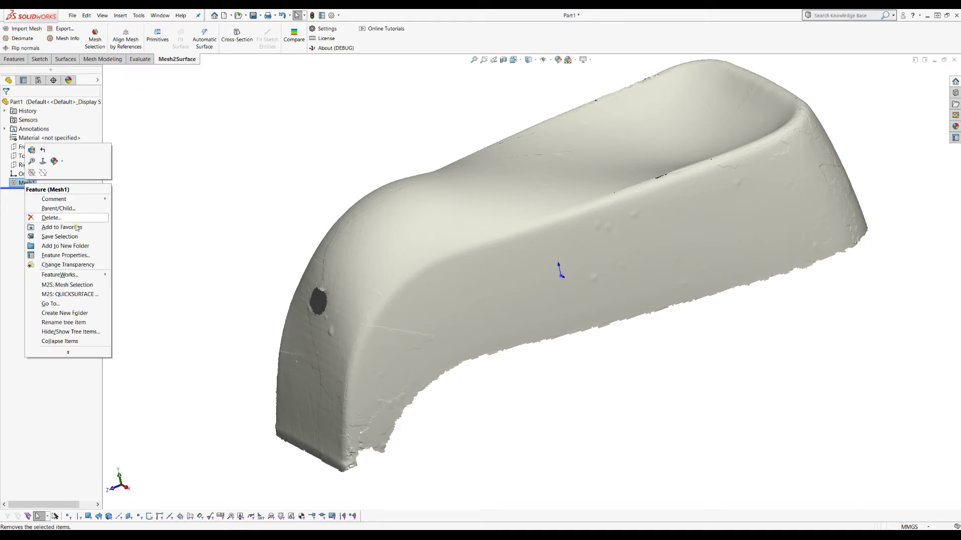
pyautogui.click(75, 294)
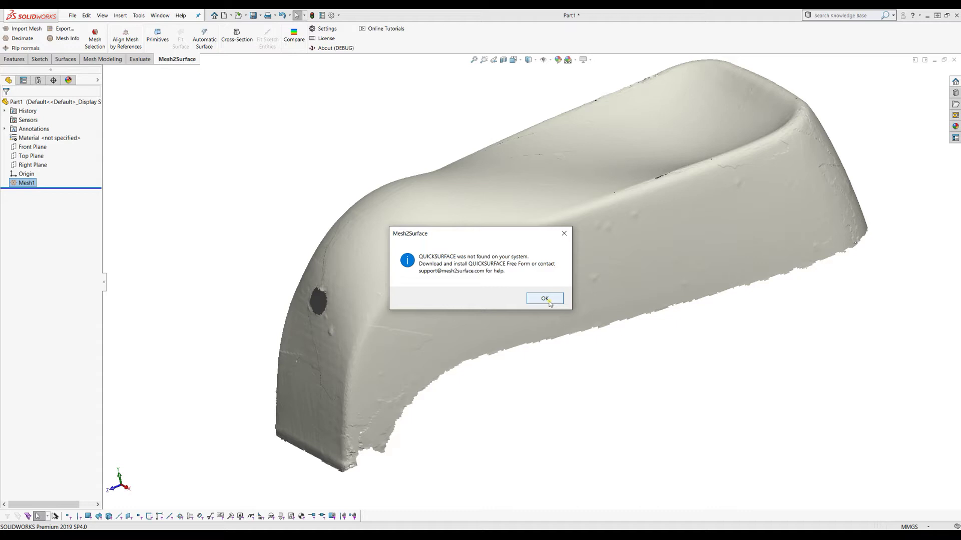
pyautogui.click(545, 298)
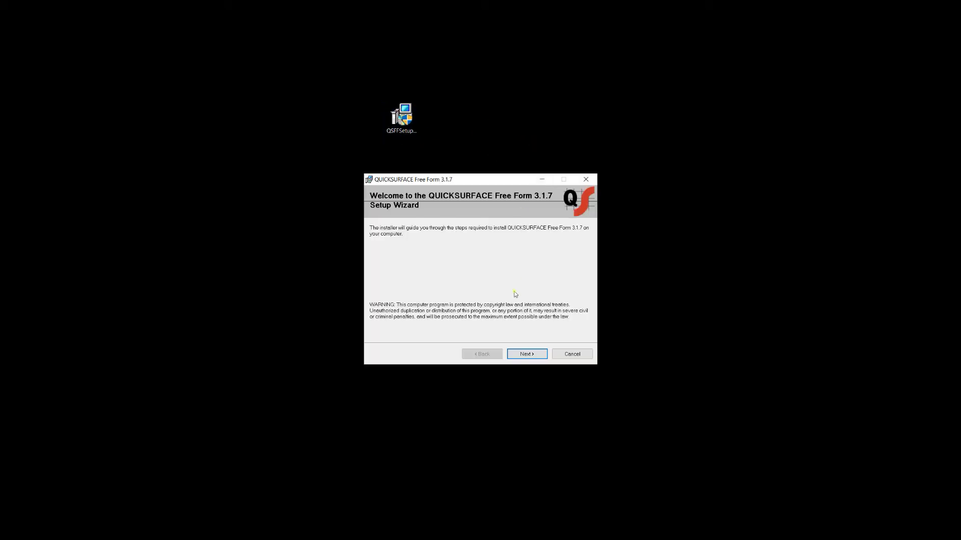
# Install QUICKSURFACE Free Form 3.1.7, accepting the licence and the default installation folder.
pyautogui.click(527, 354)
pyautogui.click(472, 334)
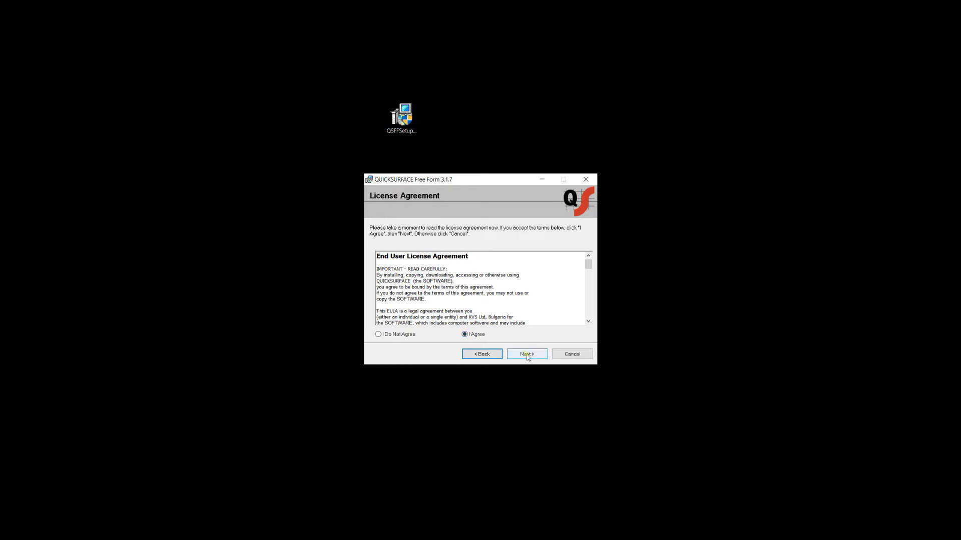
pyautogui.click(527, 354)
pyautogui.click(527, 354)
pyautogui.click(528, 354)
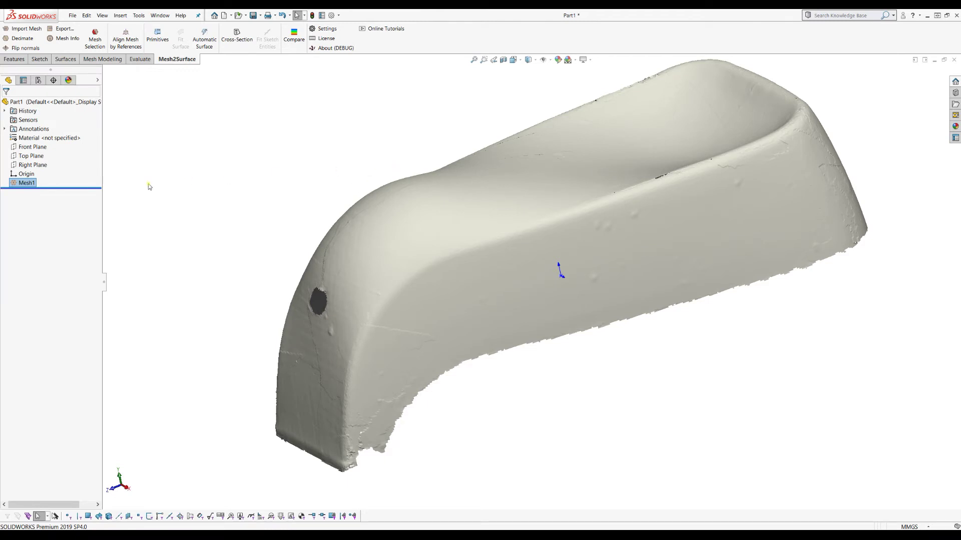
# Send Mesh1 to QUICKSURFACE with the M2S: QUICKSURFACE command.
pyautogui.rightClick(27, 184)
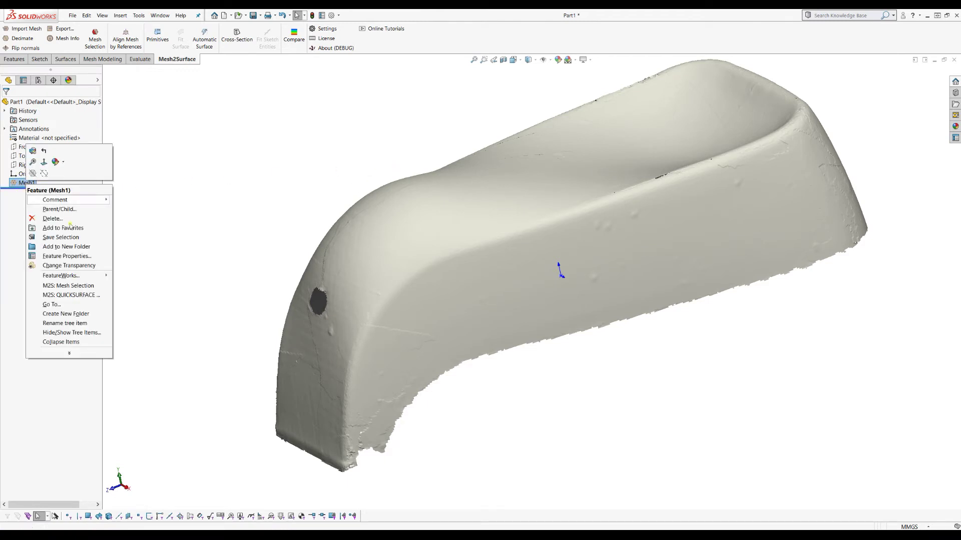
pyautogui.click(319, 275)
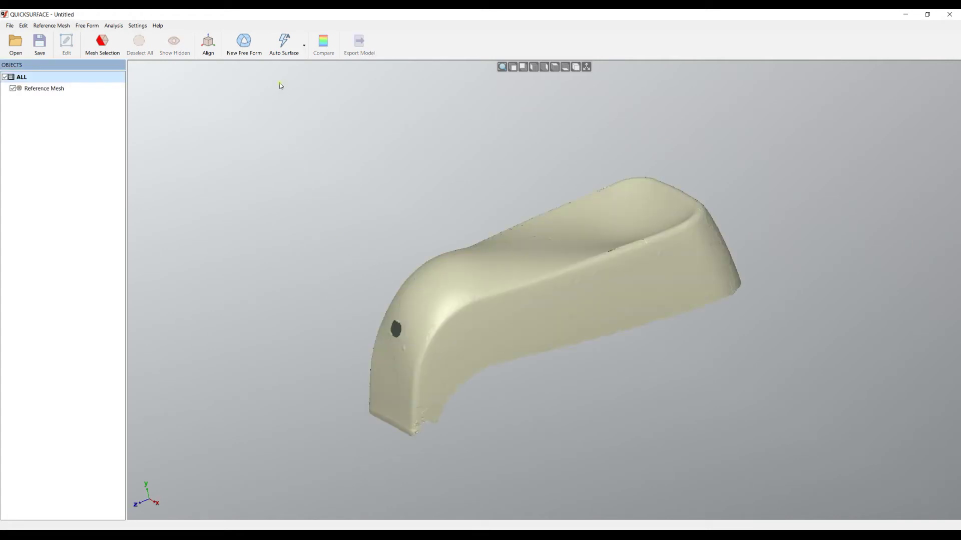
# Create Quad Surface, close its editing panel, glance at Help, then create Quad Surface(1).
pyautogui.click(244, 45)
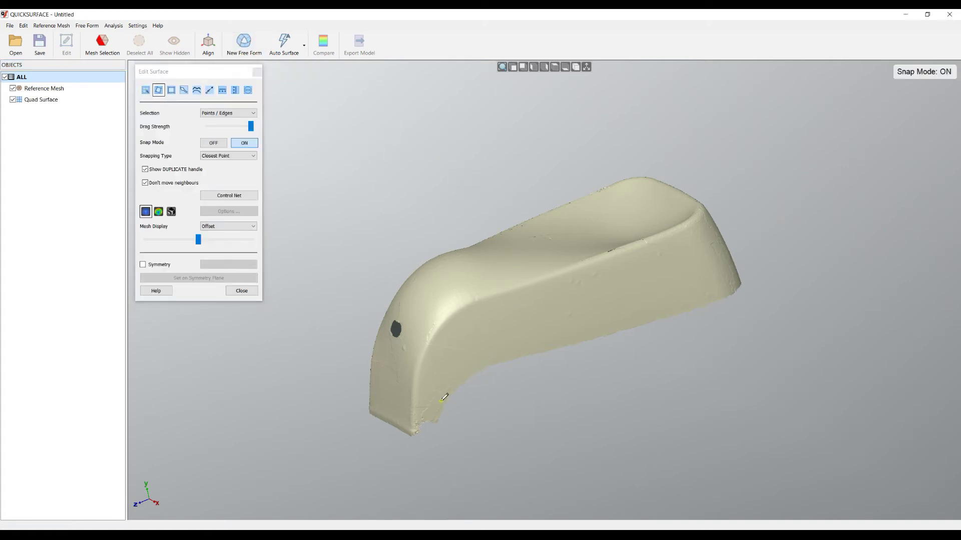
pyautogui.scroll(2, 414, 423)
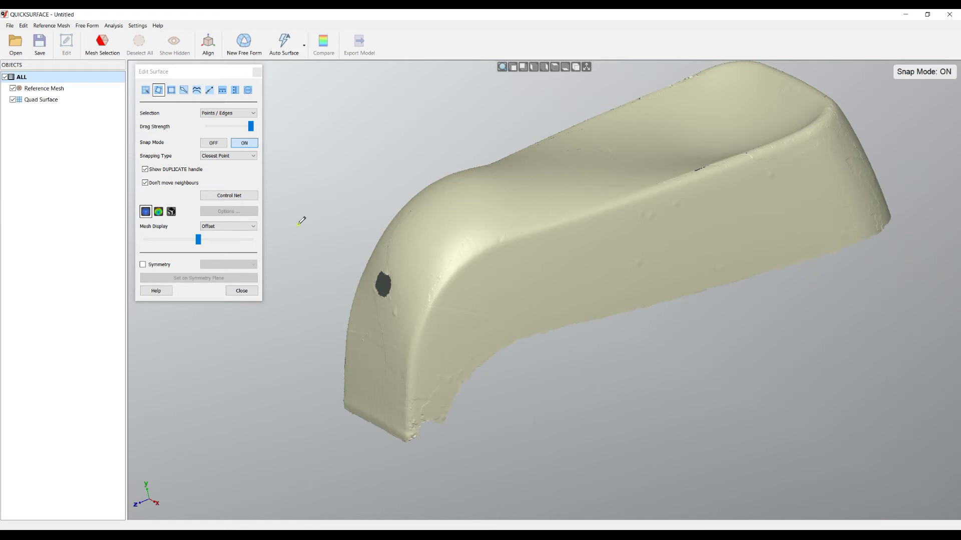
pyautogui.click(257, 71)
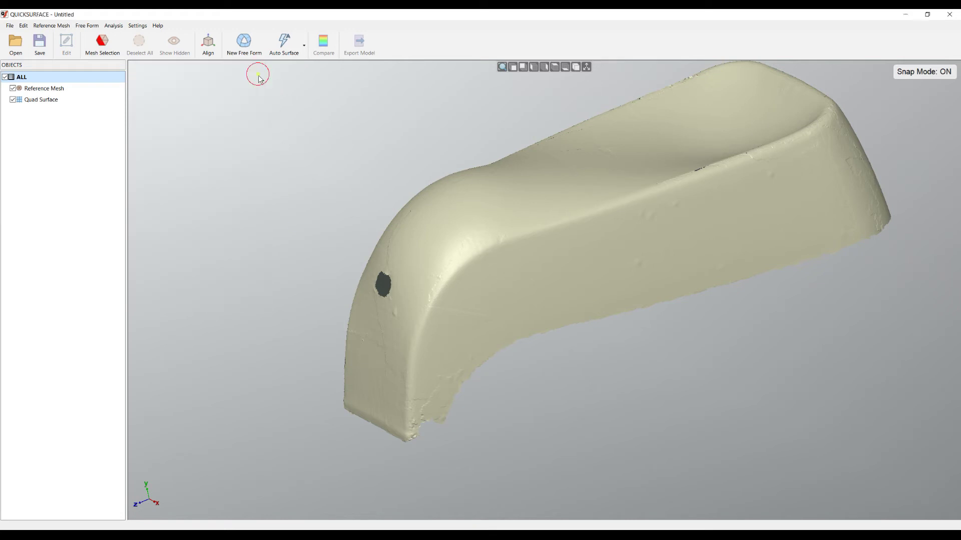
pyautogui.click(161, 28)
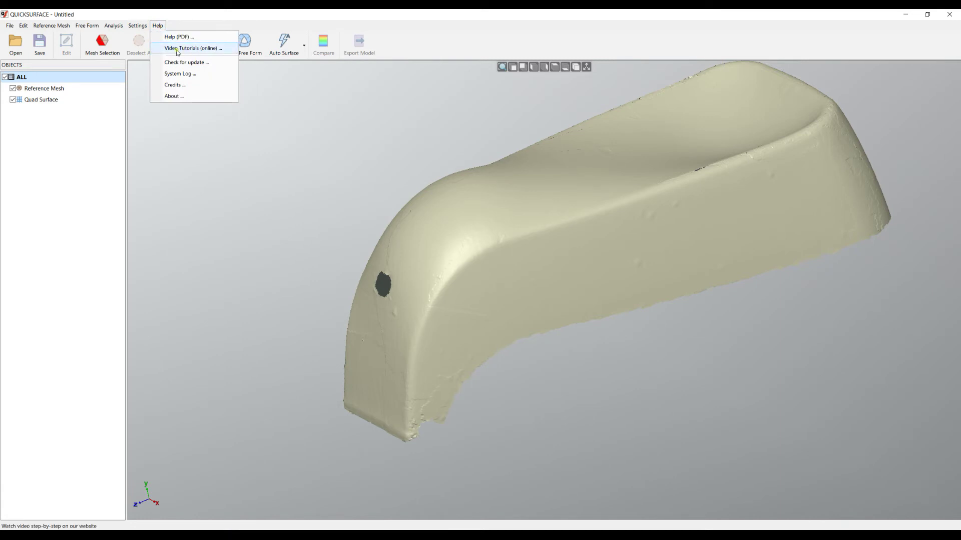
pyautogui.click(465, 46)
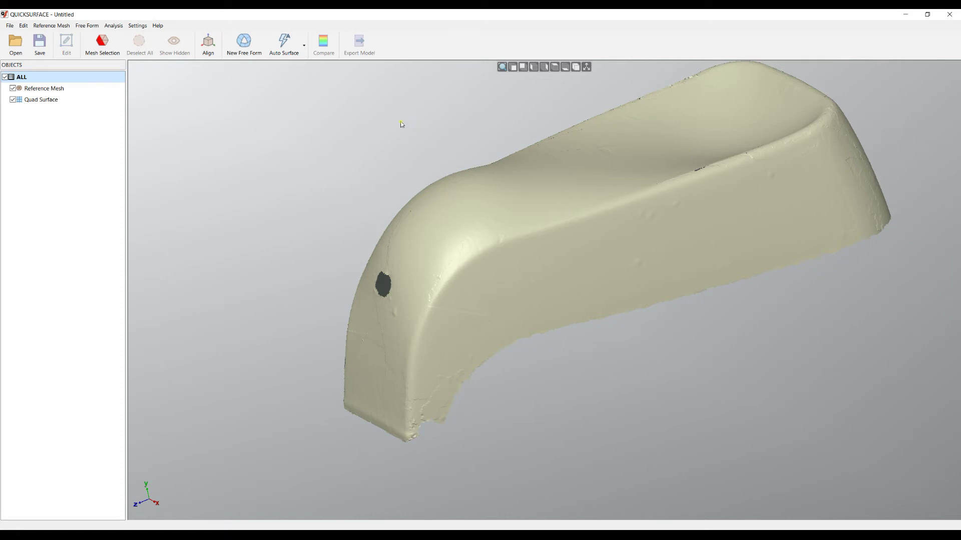
pyautogui.click(257, 52)
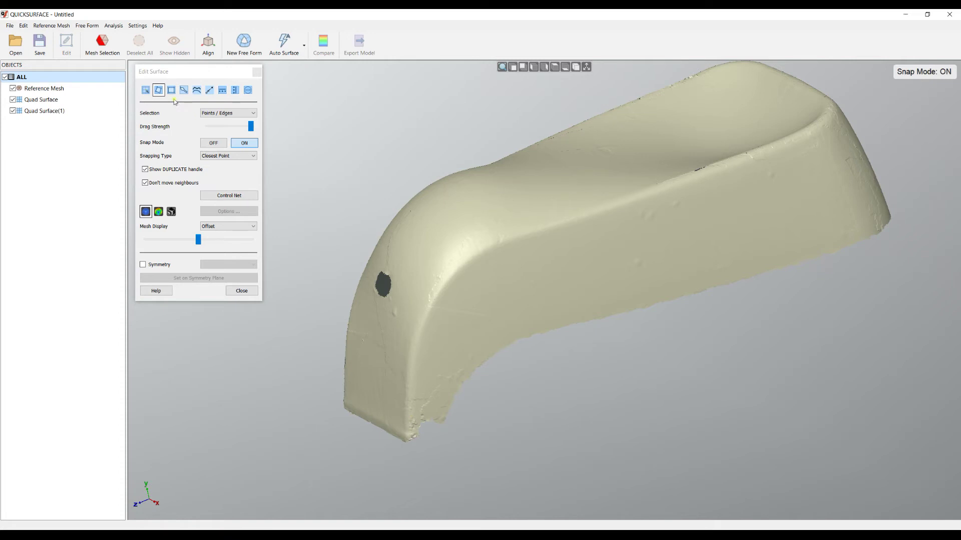
# Place the first quad patch on the knob's lower side, extend it, and fit its corners to the mesh.
pyautogui.click(412, 416)
pyautogui.click(444, 415)
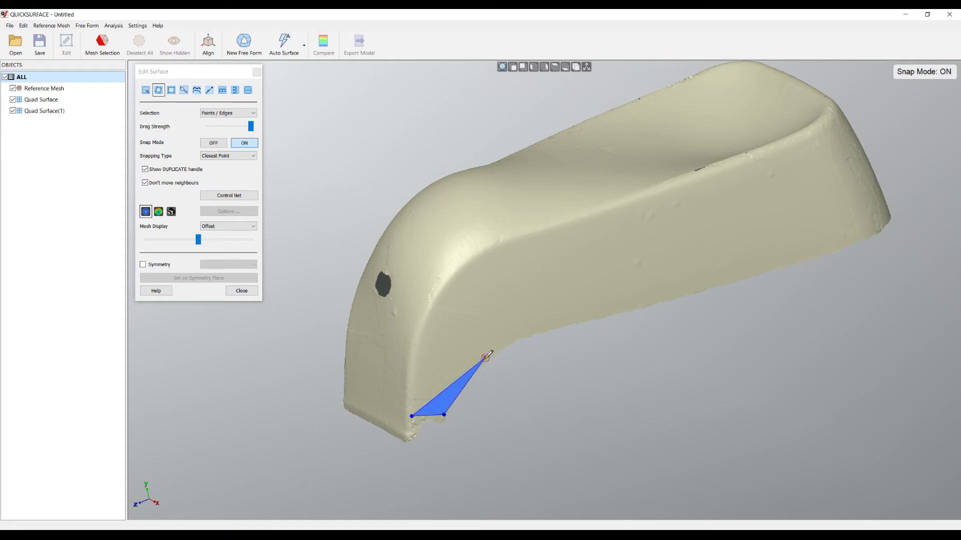
pyautogui.click(484, 357)
pyautogui.click(424, 327)
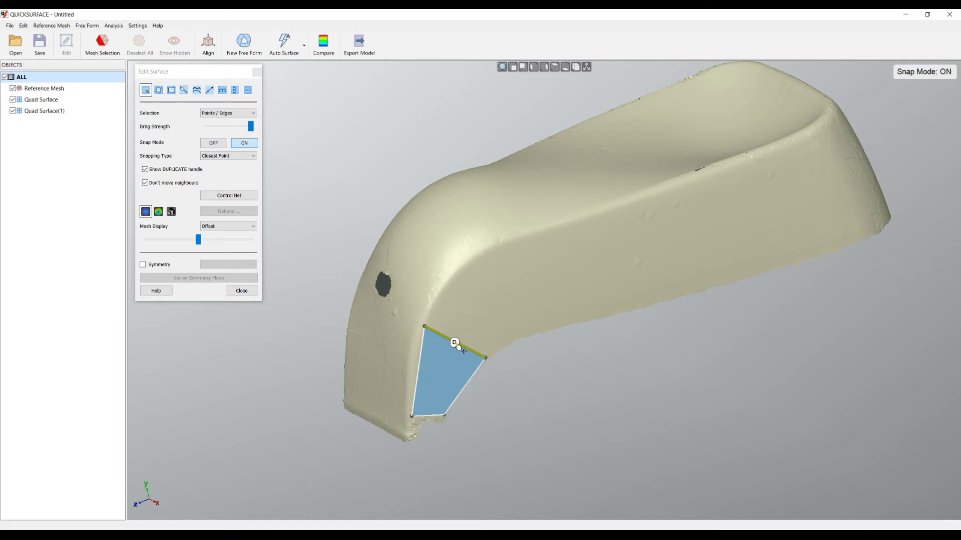
pyautogui.moveTo(455, 341); pyautogui.dragTo(528, 340)
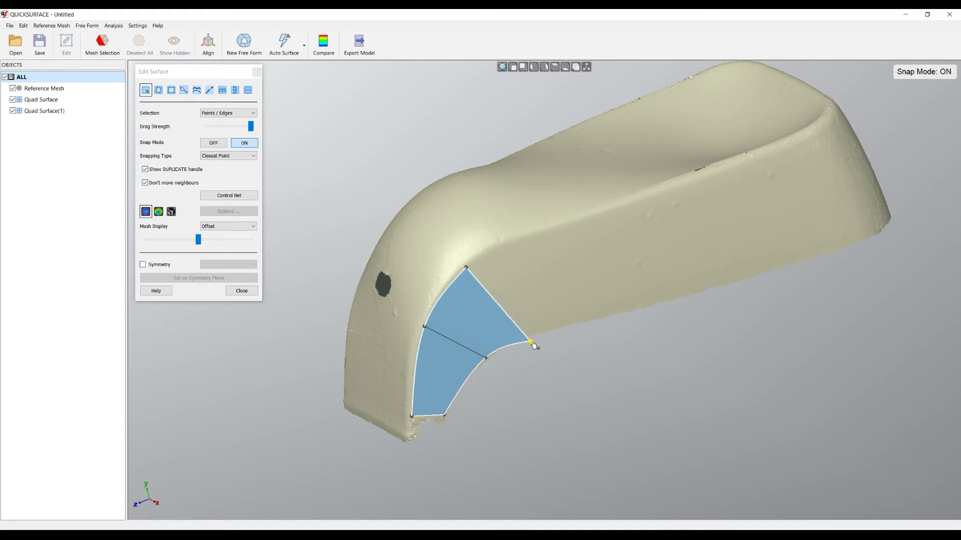
pyautogui.moveTo(498, 301); pyautogui.dragTo(634, 287)
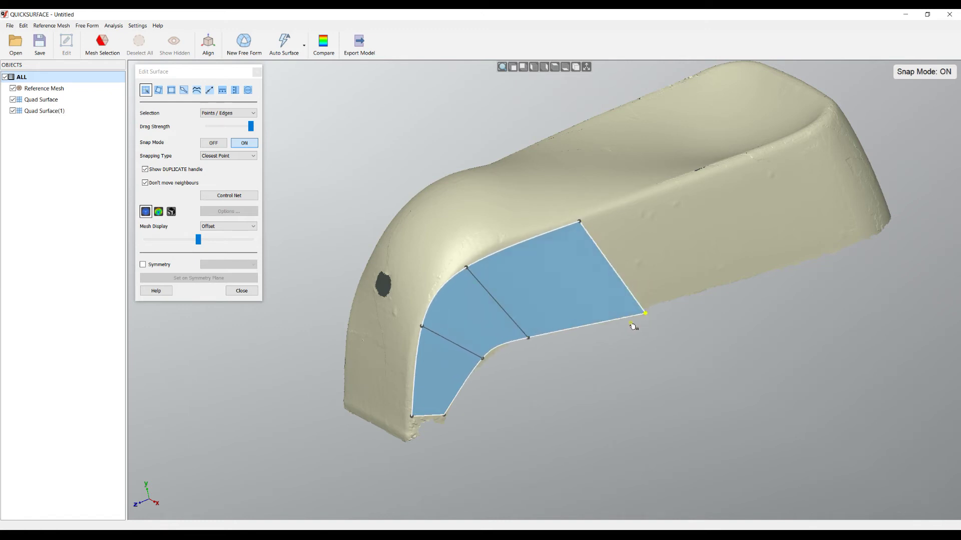
pyautogui.moveTo(631, 323); pyautogui.dragTo(628, 314)
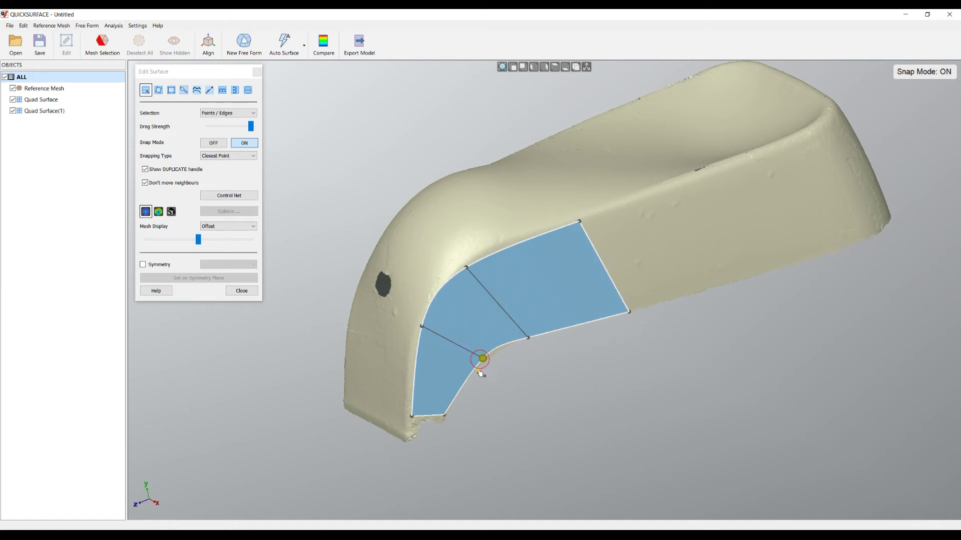
pyautogui.moveTo(480, 373); pyautogui.dragTo(476, 377)
pyautogui.moveTo(372, 381); pyautogui.dragTo(580, 226, button='right')
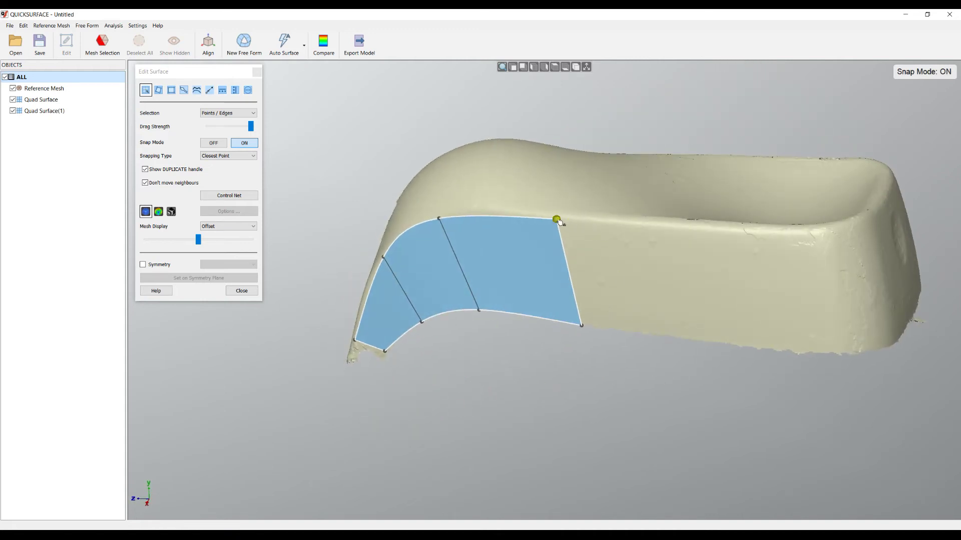
pyautogui.moveTo(557, 220); pyautogui.dragTo(576, 222)
# Duplicate three more patches along the side wall, snapping their bottom corners onto the mesh edge.
pyautogui.click(580, 277)
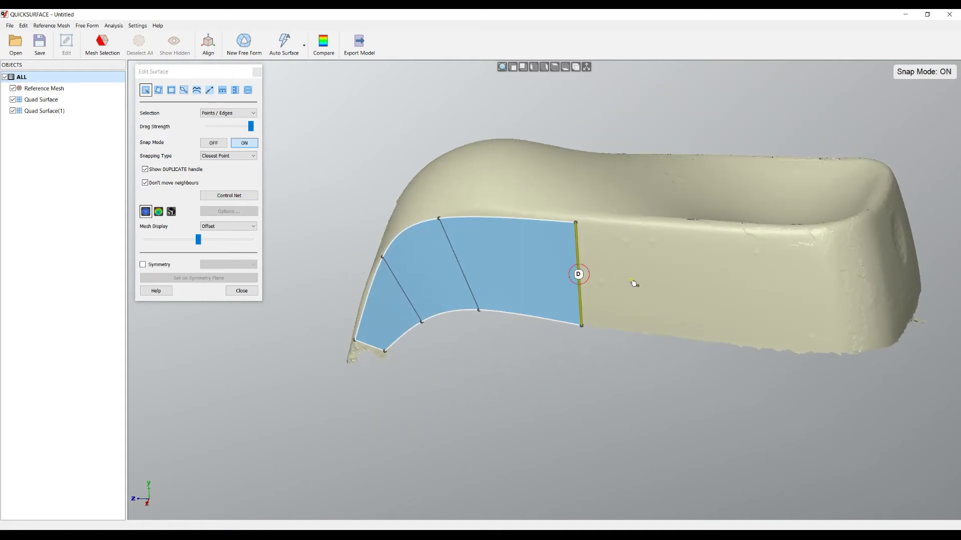
pyautogui.moveTo(577, 276); pyautogui.dragTo(686, 285)
pyautogui.moveTo(696, 337)
pyautogui.mouseDown()
pyautogui.moveTo(694, 352)
pyautogui.moveTo(707, 347)
pyautogui.mouseUp()
pyautogui.click(690, 294)
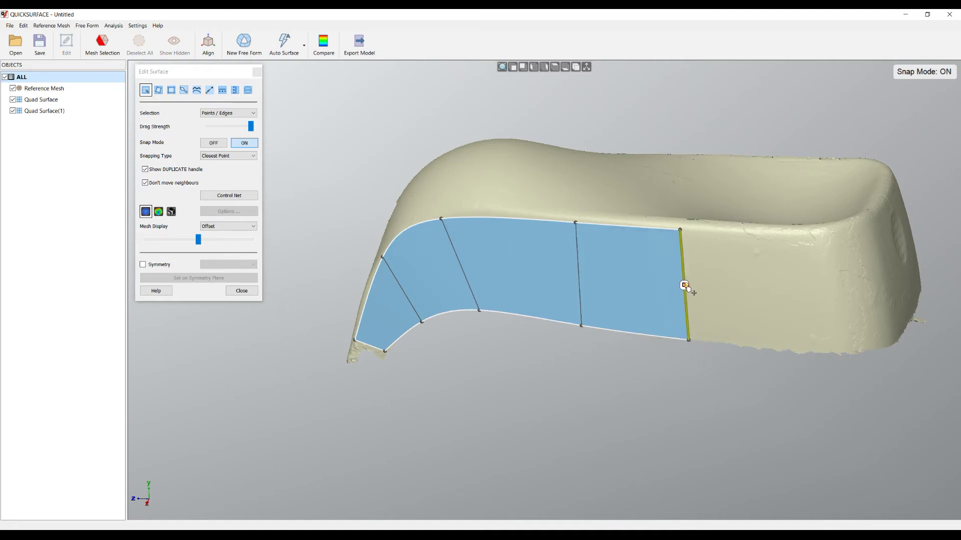
pyautogui.moveTo(688, 289); pyautogui.dragTo(804, 299)
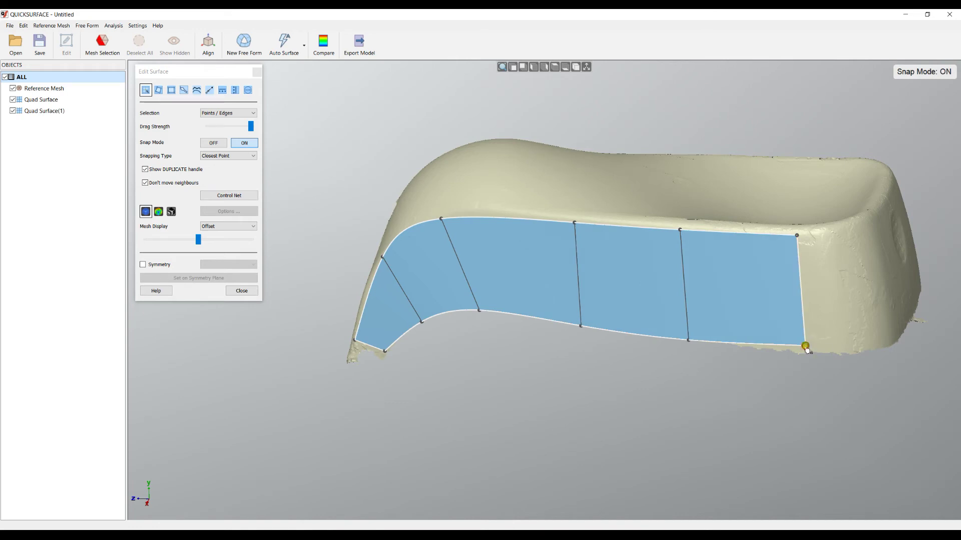
pyautogui.moveTo(806, 350); pyautogui.dragTo(821, 367)
pyautogui.moveTo(390, 366); pyautogui.dragTo(765, 319, button='right')
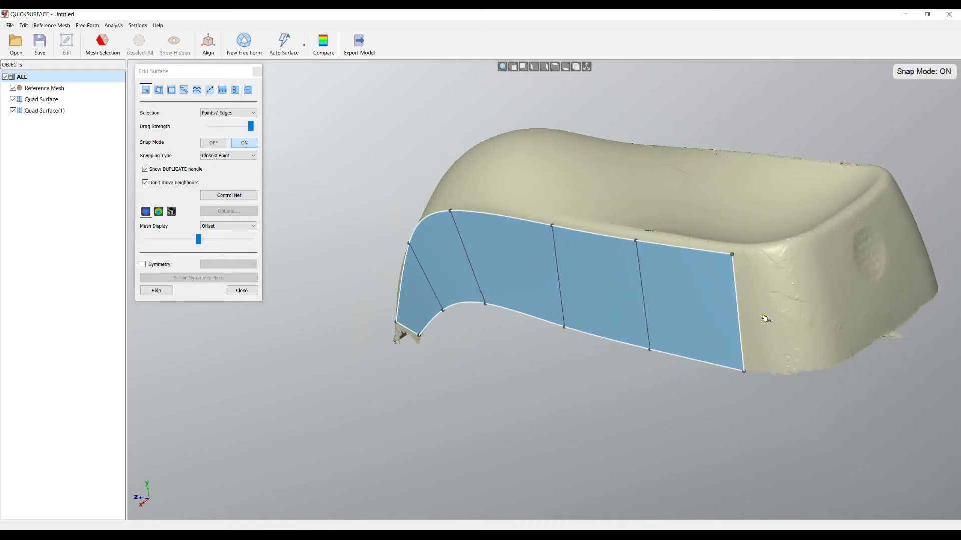
pyautogui.click(739, 316)
pyautogui.moveTo(737, 313); pyautogui.dragTo(848, 354)
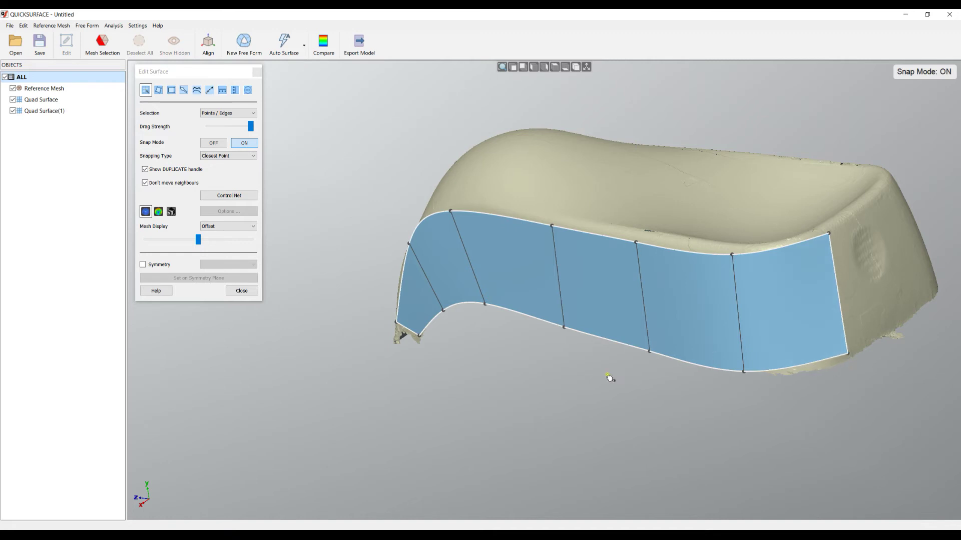
# Wrap a patch around the knob's end and start a strip curving inward along the top rim.
pyautogui.moveTo(674, 431); pyautogui.dragTo(767, 400, button='right')
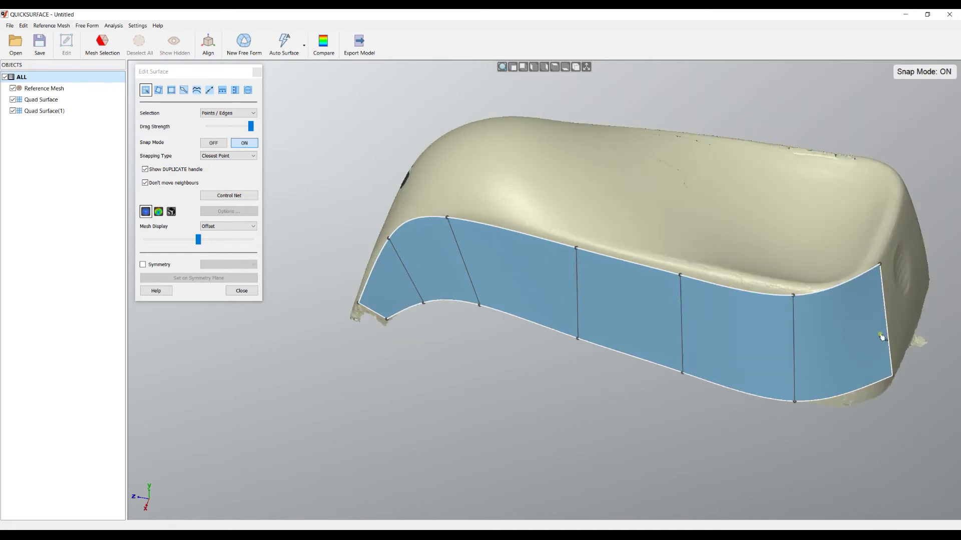
pyautogui.moveTo(579, 343); pyautogui.dragTo(665, 377, button='right')
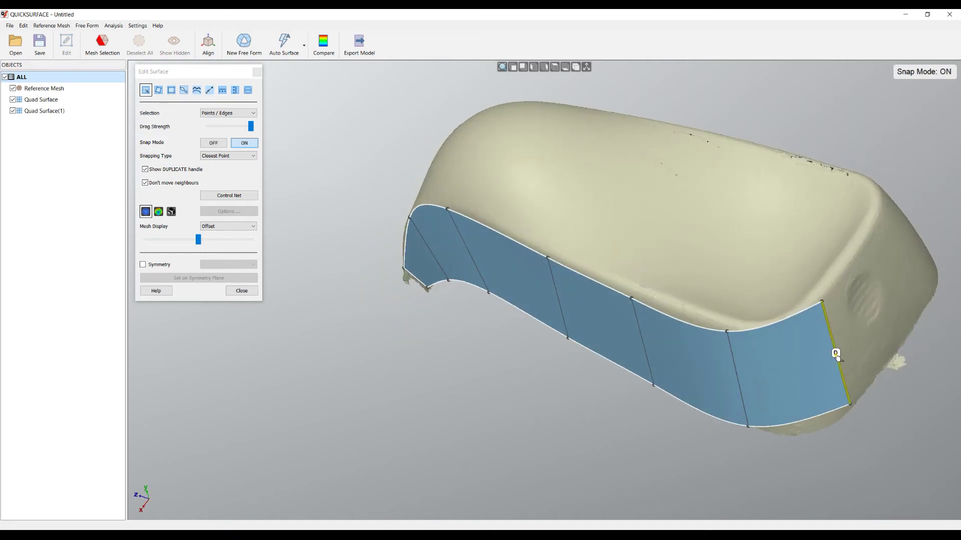
pyautogui.moveTo(855, 340); pyautogui.dragTo(894, 364)
pyautogui.moveTo(852, 409); pyautogui.dragTo(843, 425)
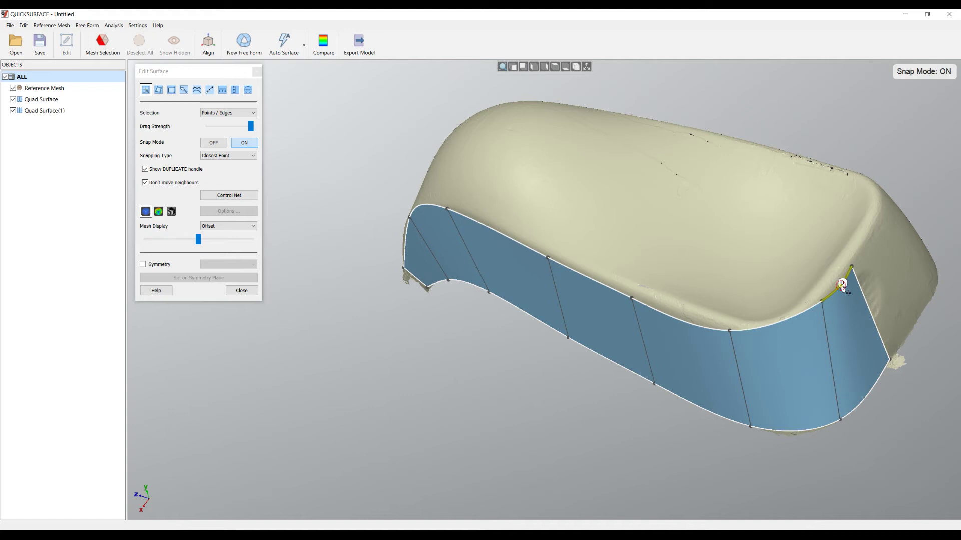
pyautogui.moveTo(842, 285); pyautogui.dragTo(571, 208)
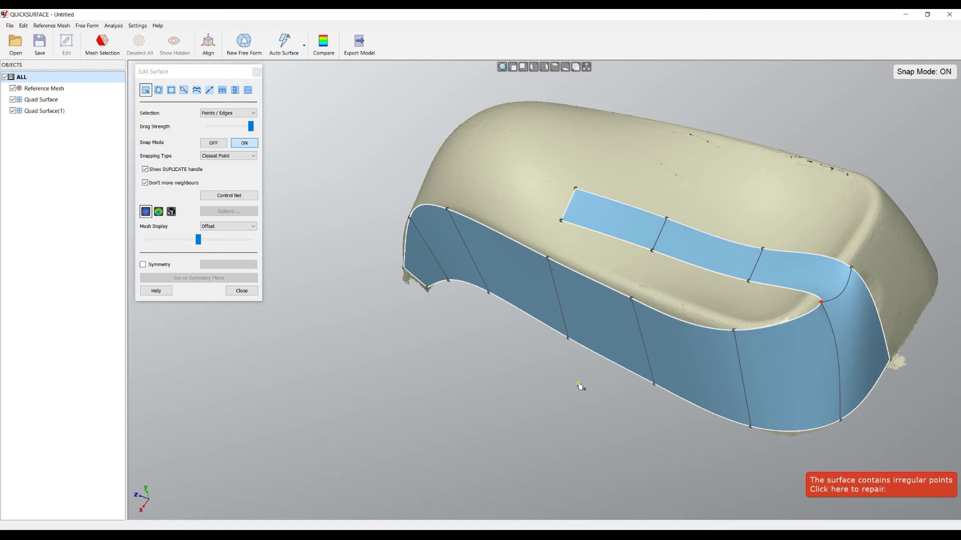
# Extend the top strip of patches along the rim toward the front.
pyautogui.moveTo(580, 385); pyautogui.dragTo(566, 235, button='right')
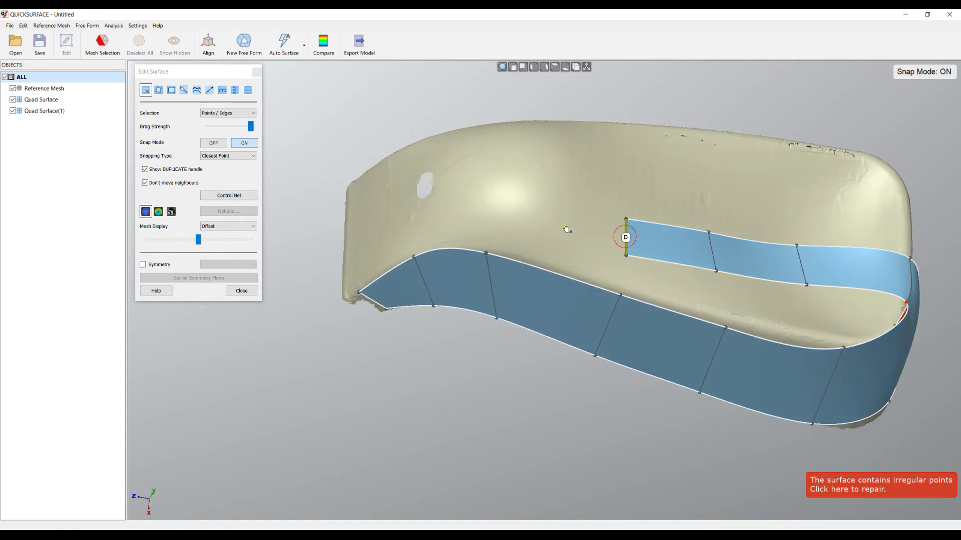
pyautogui.moveTo(565, 229); pyautogui.dragTo(419, 239)
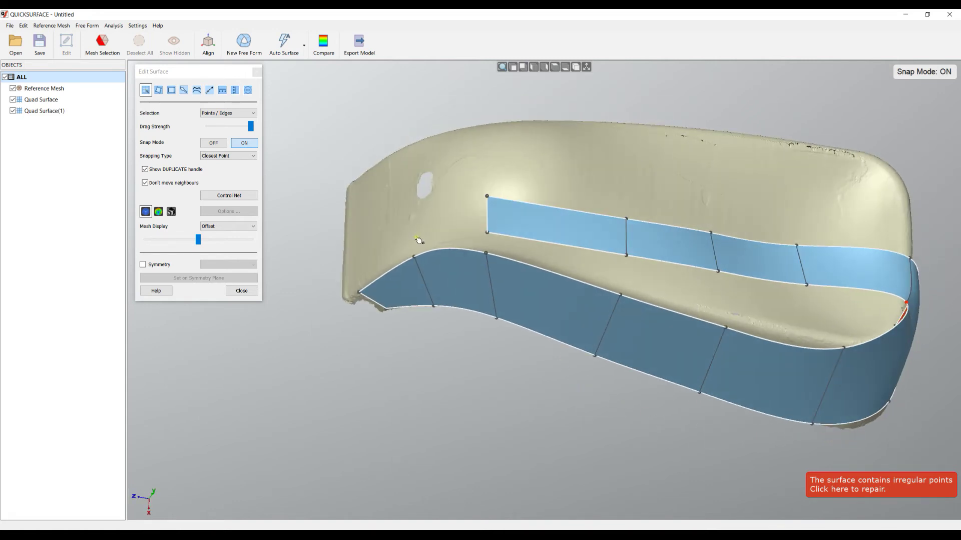
pyautogui.moveTo(449, 259); pyautogui.dragTo(508, 270, button='right')
pyautogui.moveTo(537, 244); pyautogui.dragTo(425, 295)
# Merge the strip's lower edge into the side surface and drag points to shrink the oval gap.
pyautogui.click(417, 273)
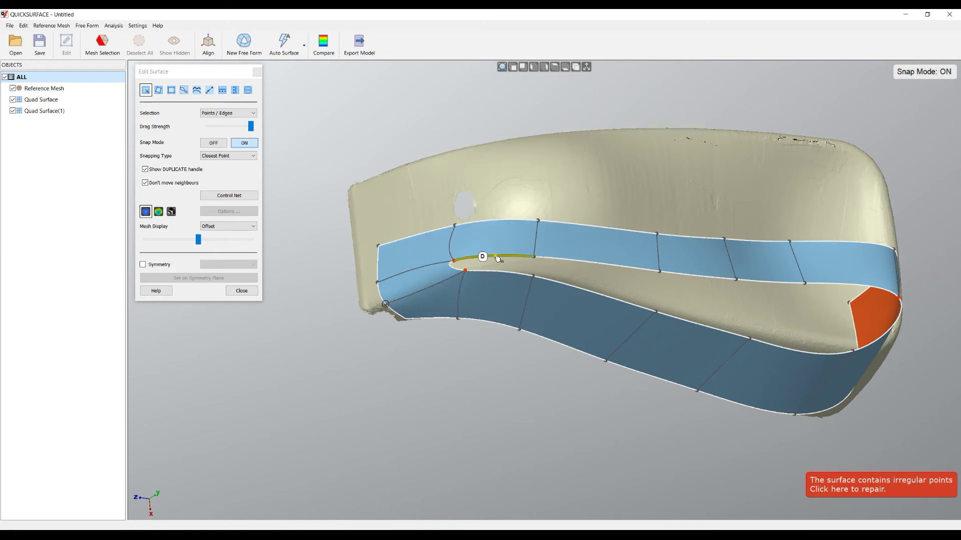
pyautogui.moveTo(484, 259); pyautogui.dragTo(493, 271)
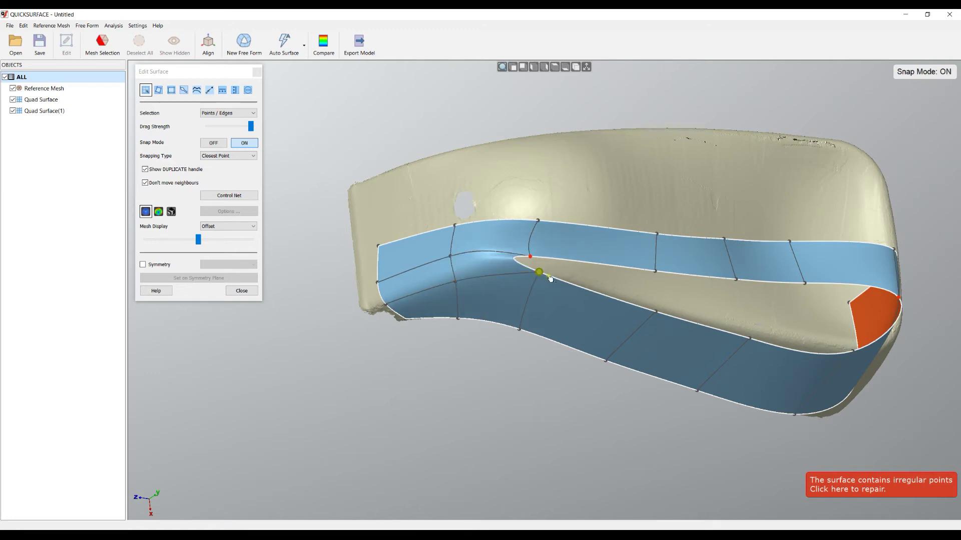
pyautogui.moveTo(587, 262); pyautogui.dragTo(603, 292)
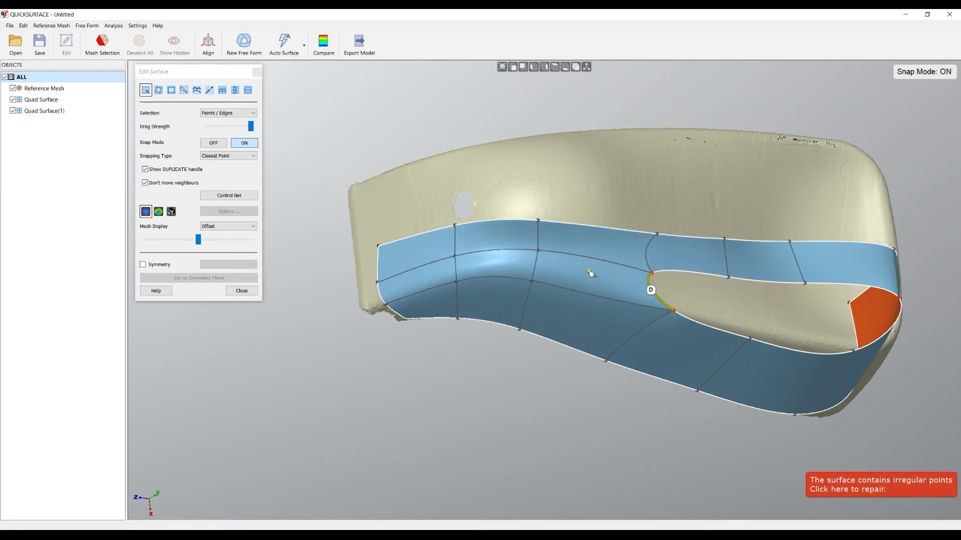
pyautogui.moveTo(375, 228); pyautogui.dragTo(525, 276, button='right')
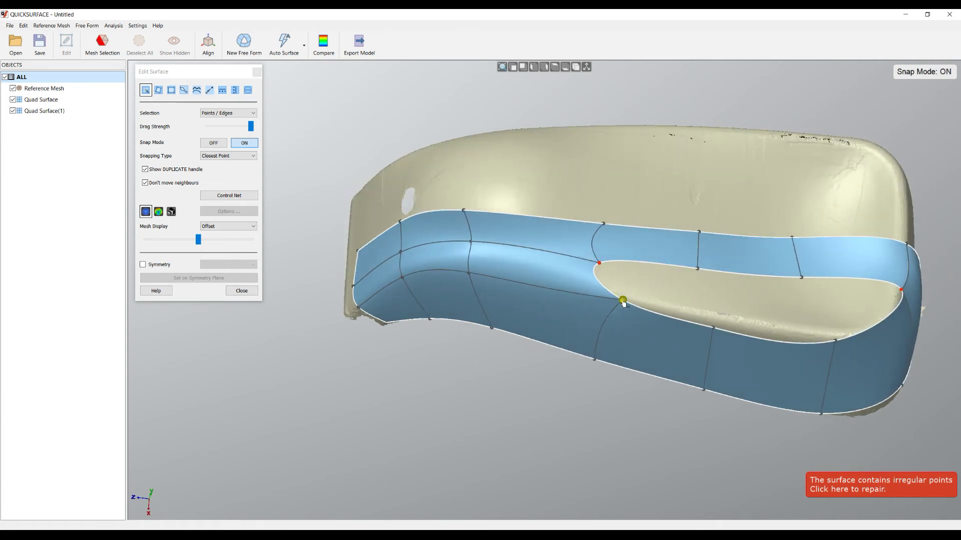
pyautogui.moveTo(624, 301); pyautogui.dragTo(717, 283)
pyautogui.moveTo(717, 330); pyautogui.dragTo(799, 287)
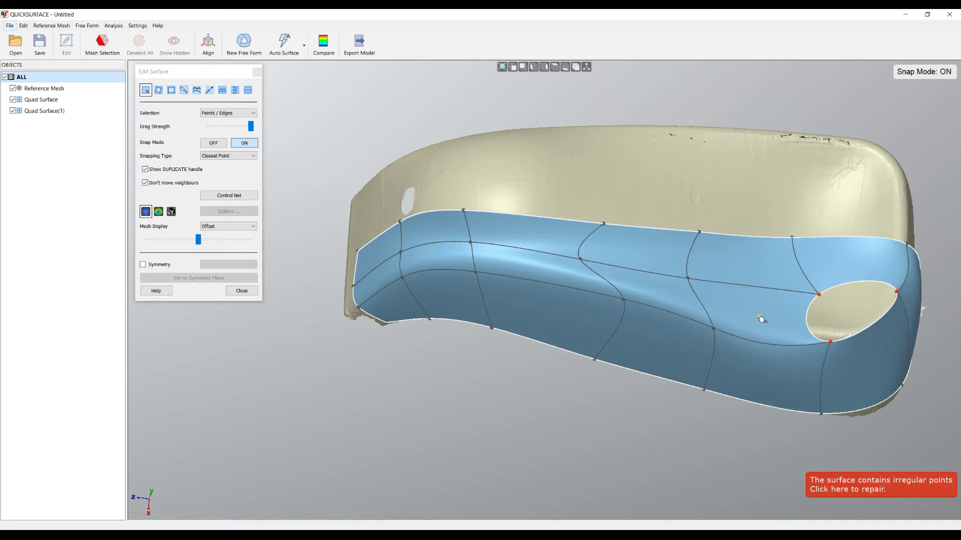
pyautogui.moveTo(584, 281); pyautogui.dragTo(772, 314, button='right')
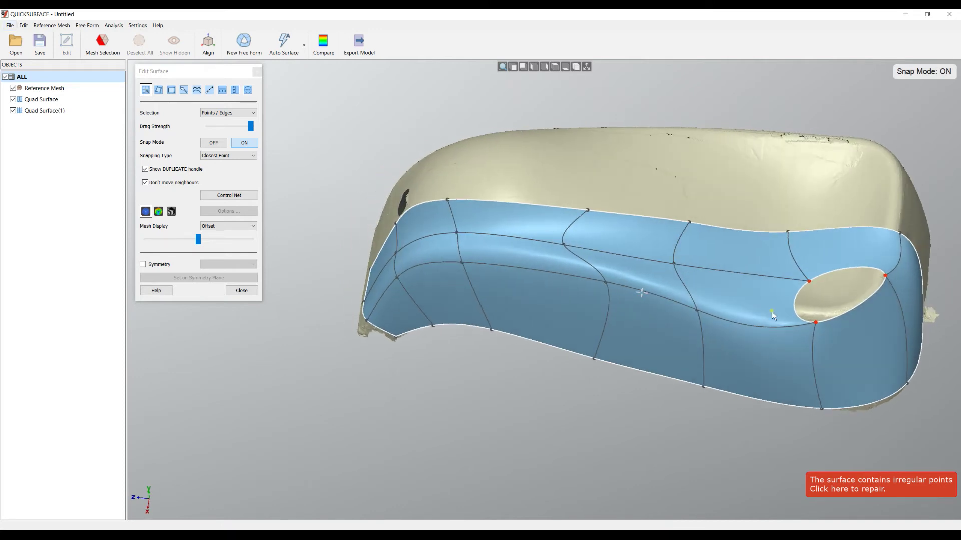
pyautogui.click(856, 313)
# Split the surface at the hole edge, close the gap with the new point, and enable Left (OYZ) symmetry.
pyautogui.rightClick(854, 311)
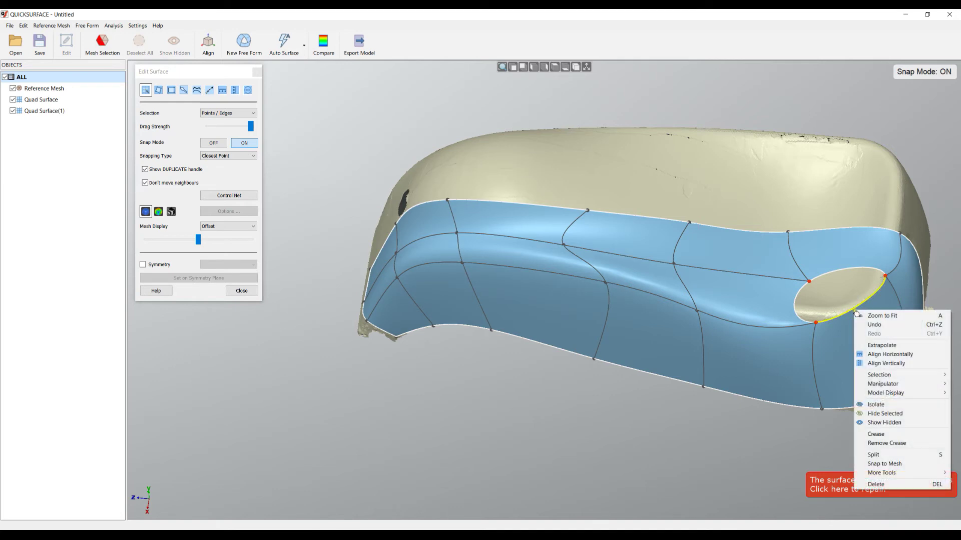
pyautogui.click(891, 456)
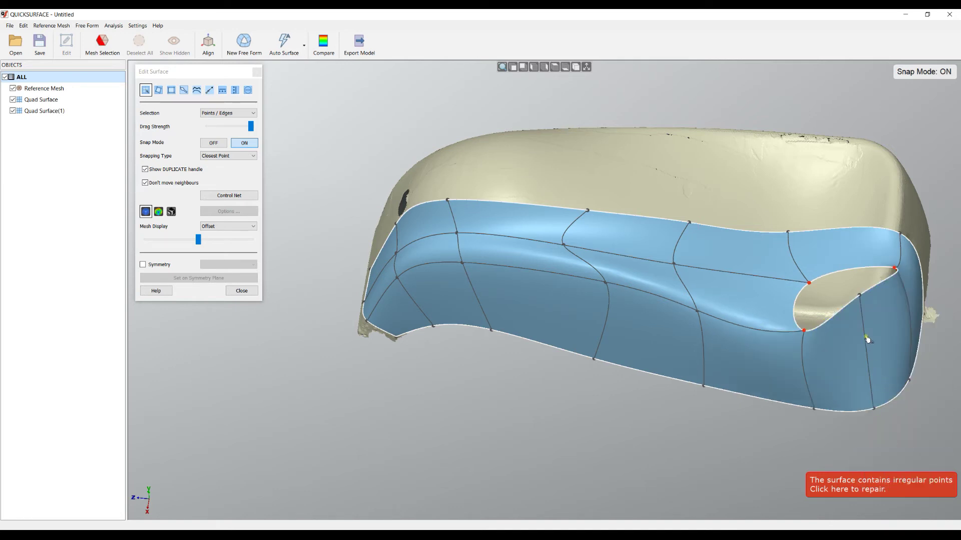
pyautogui.moveTo(862, 298); pyautogui.dragTo(887, 275)
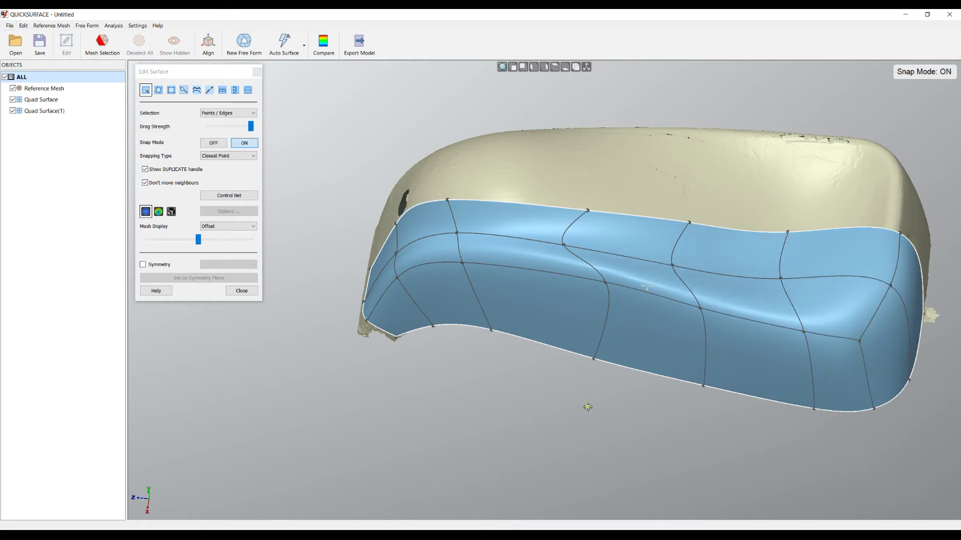
pyautogui.moveTo(587, 408); pyautogui.dragTo(590, 395, button='right')
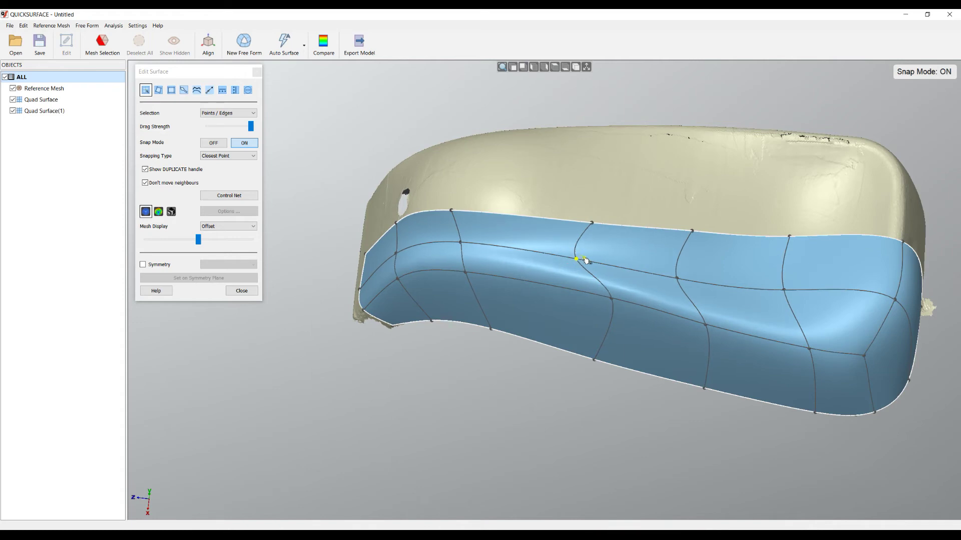
pyautogui.moveTo(587, 261); pyautogui.dragTo(594, 255)
pyautogui.moveTo(519, 395); pyautogui.dragTo(515, 414, button='right')
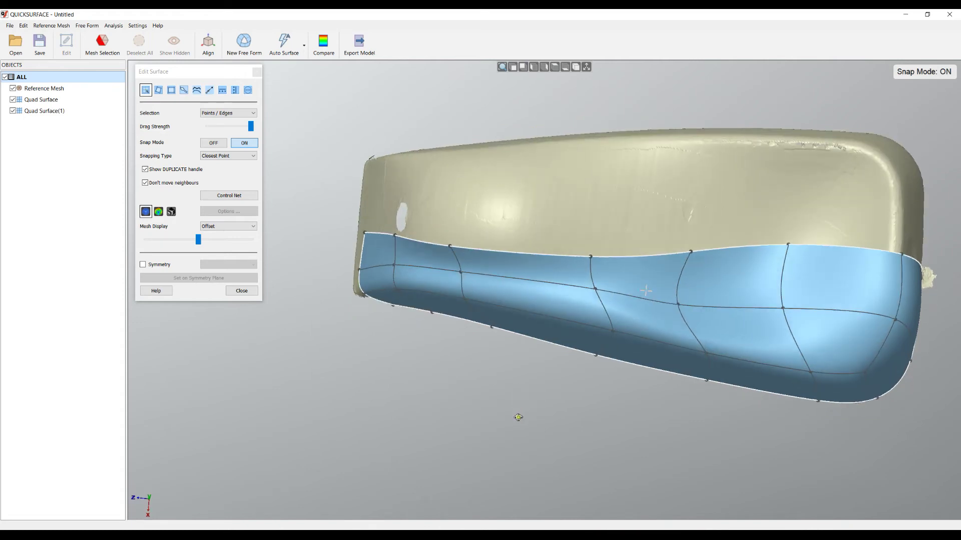
pyautogui.click(143, 264)
# Keep Left (OYZ) as the mirror plane and snap the seam edge loop onto it.
pyautogui.click(228, 264)
pyautogui.click(220, 271)
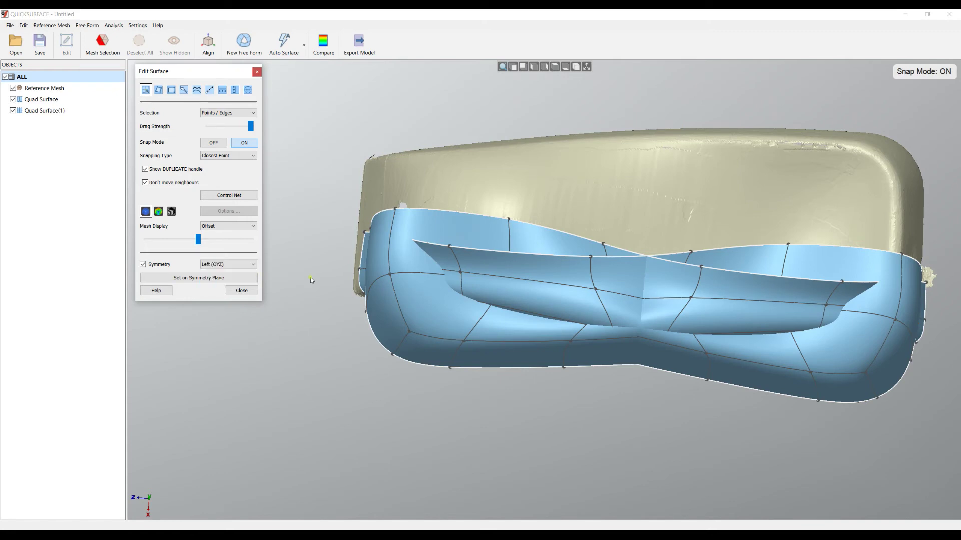
pyautogui.moveTo(311, 278); pyautogui.dragTo(548, 227, button='right')
pyautogui.doubleClick(521, 195)
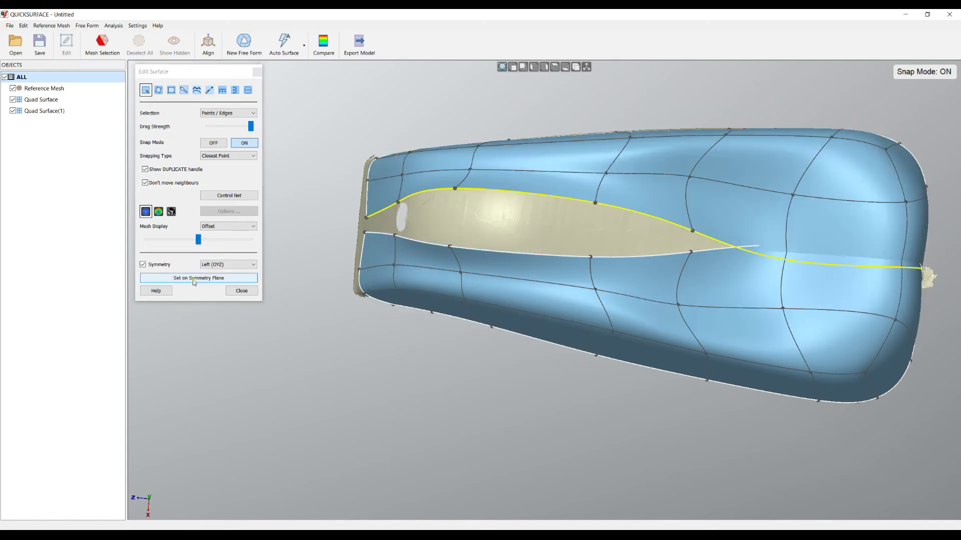
pyautogui.click(227, 278)
# Pick a point on the seam line and a point on the side edge of the mirrored surface.
pyautogui.moveTo(647, 364); pyautogui.dragTo(682, 257, button='right')
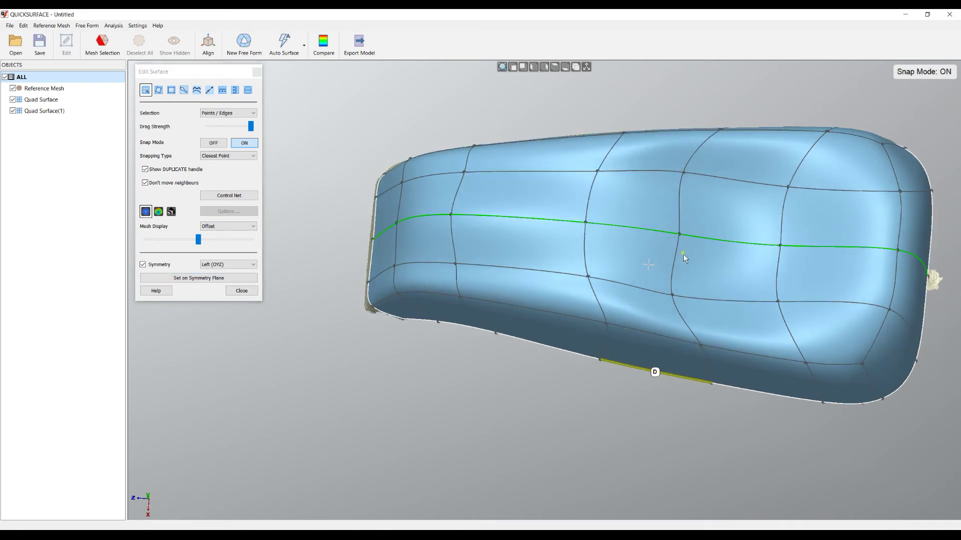
pyautogui.click(674, 234)
pyautogui.click(674, 281)
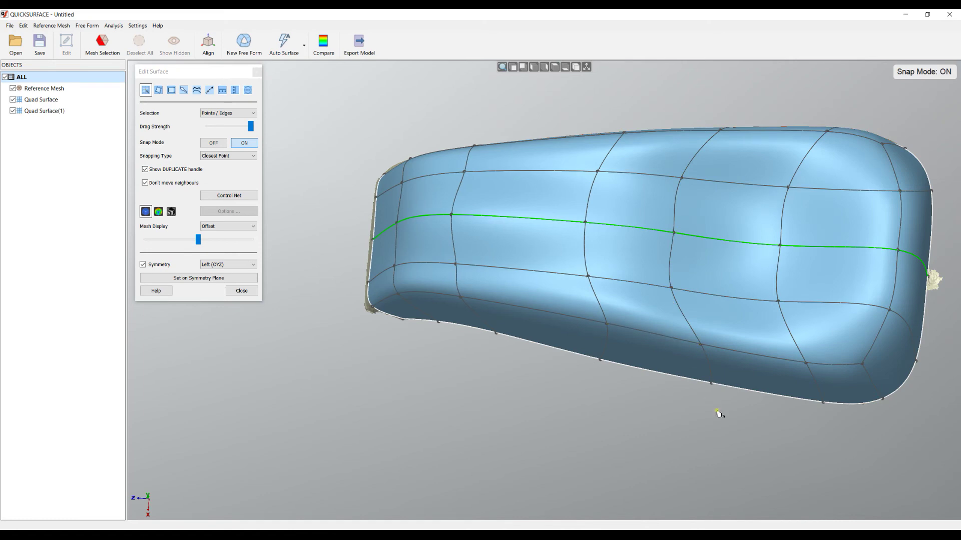
pyautogui.moveTo(719, 413); pyautogui.dragTo(595, 395, button='right')
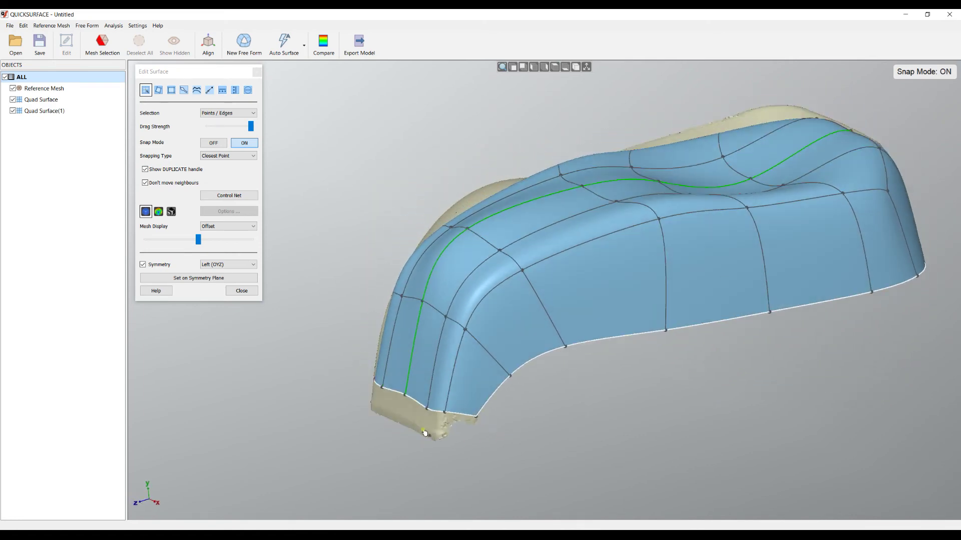
# Pull the front edge and side control points onto the scanned mesh, then finish surface editing.
pyautogui.moveTo(452, 369); pyautogui.dragTo(471, 352)
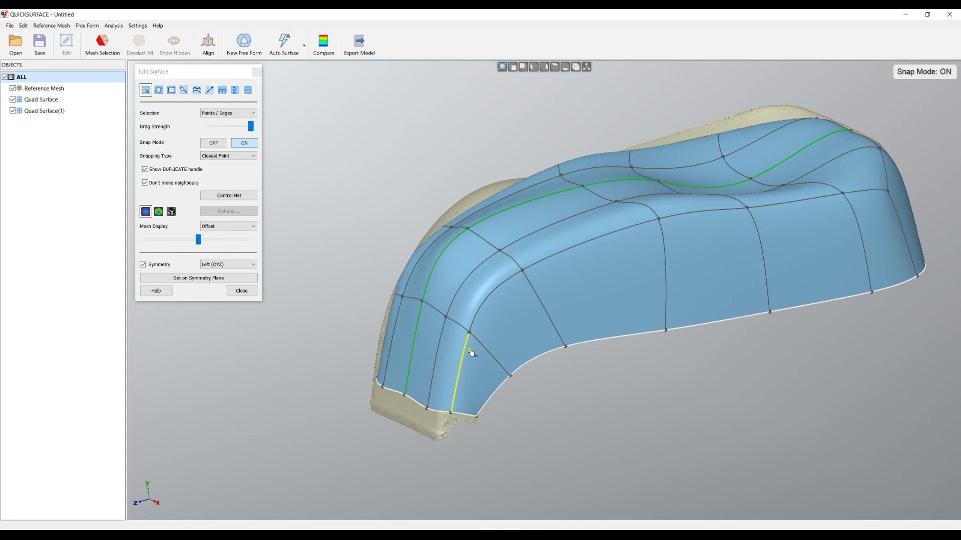
pyautogui.moveTo(523, 272); pyautogui.dragTo(524, 276)
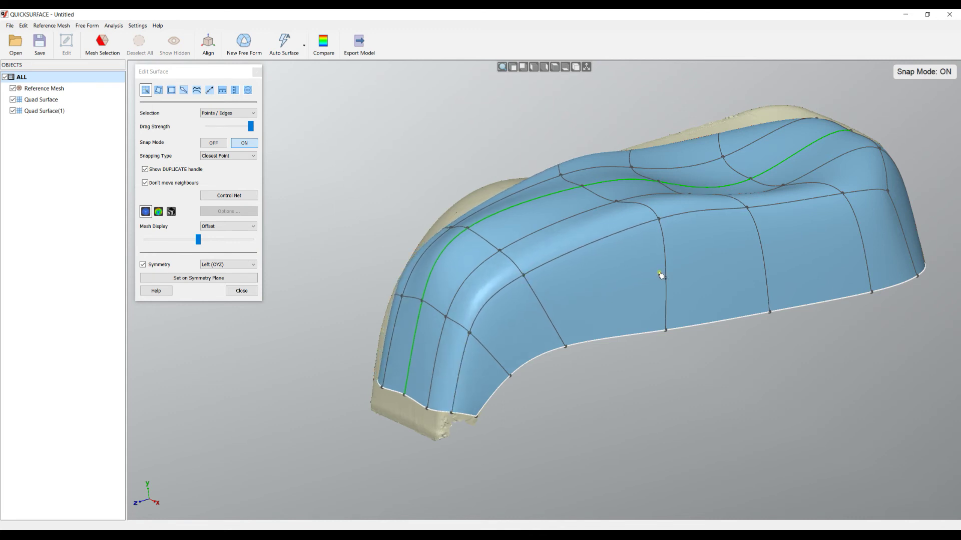
pyautogui.moveTo(659, 218); pyautogui.dragTo(650, 234)
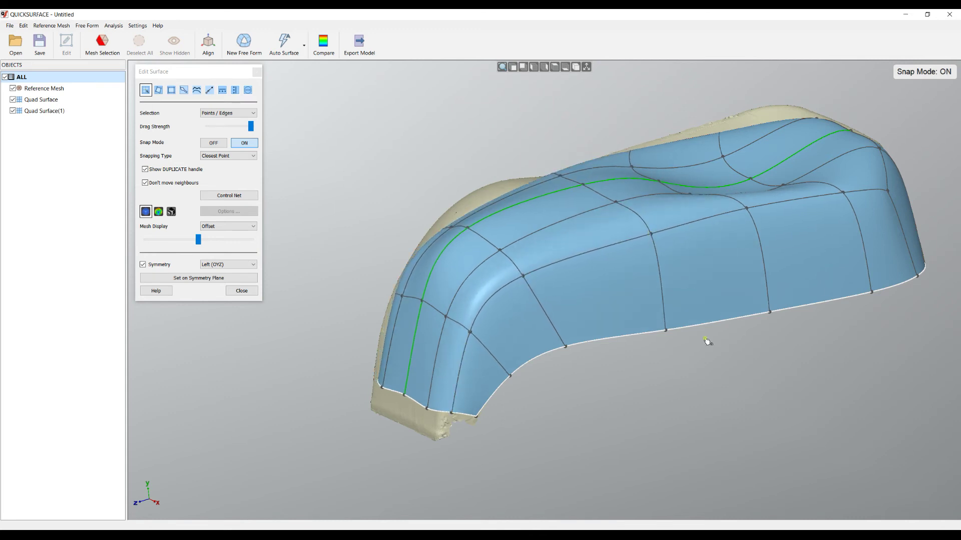
pyautogui.moveTo(666, 374); pyautogui.dragTo(716, 309, button='right')
pyautogui.moveTo(716, 309); pyautogui.dragTo(691, 330)
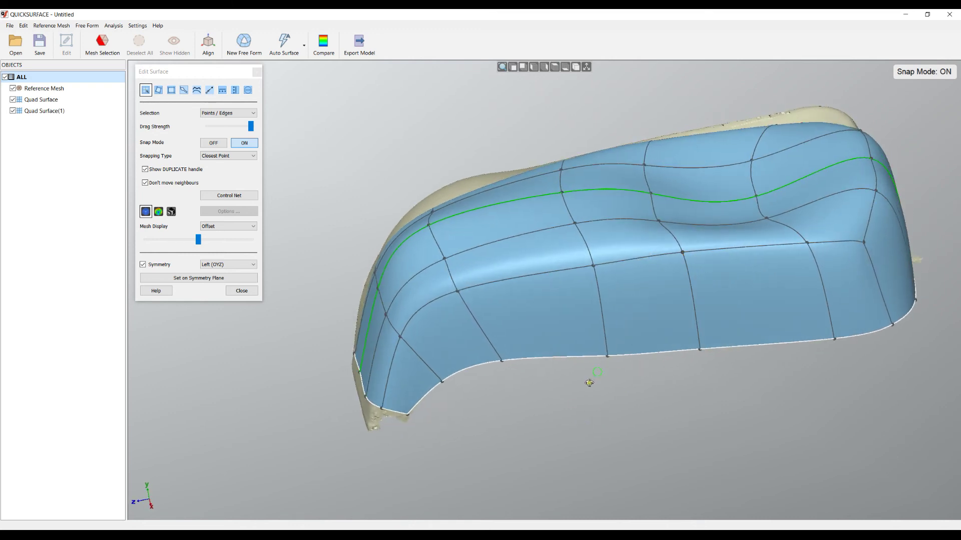
pyautogui.moveTo(584, 386); pyautogui.dragTo(619, 404, button='right')
pyautogui.moveTo(571, 242); pyautogui.dragTo(567, 243)
pyautogui.moveTo(544, 387); pyautogui.dragTo(665, 404, button='right')
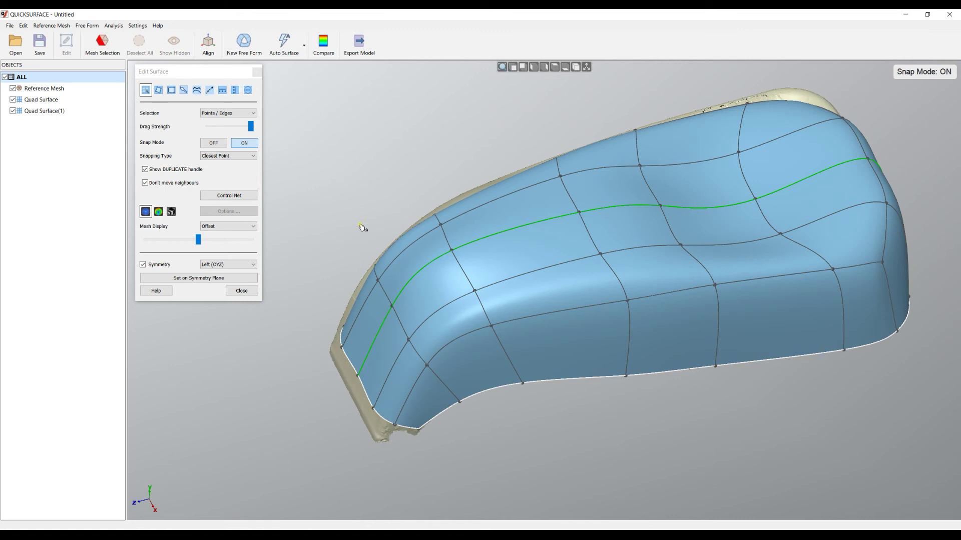
pyautogui.click(241, 291)
# Compare both quad surfaces against the mesh, then delete the older Quad Surface.
pyautogui.click(13, 100)
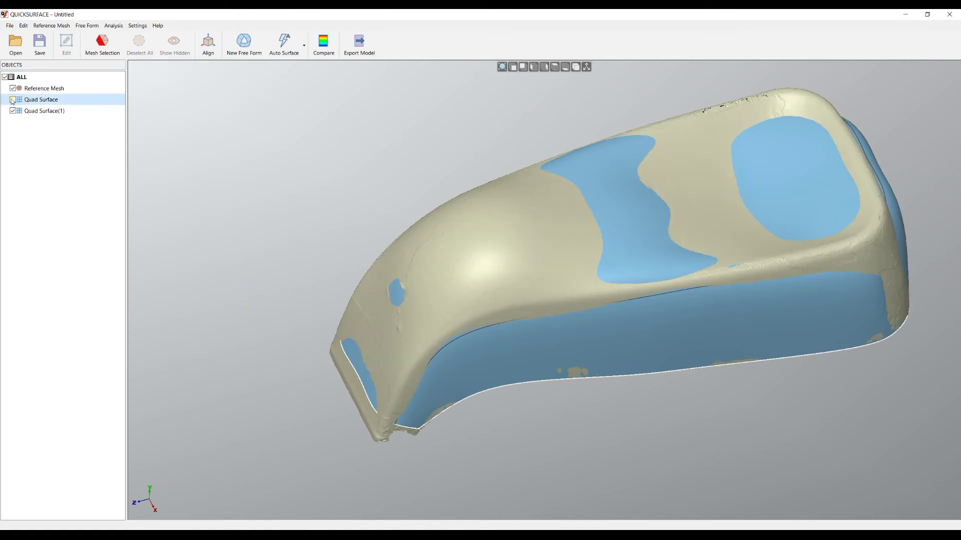
pyautogui.moveTo(375, 195); pyautogui.dragTo(234, 159, button='right')
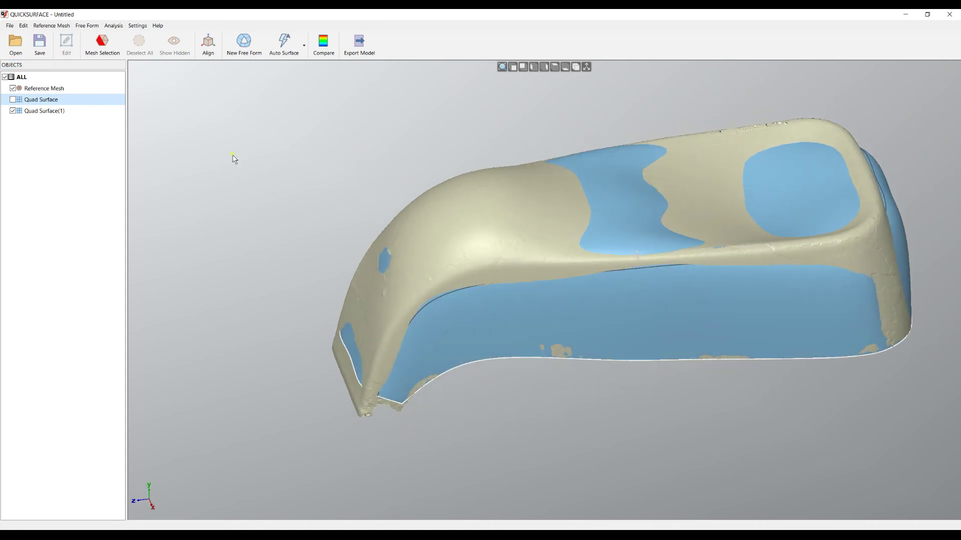
pyautogui.click(13, 111)
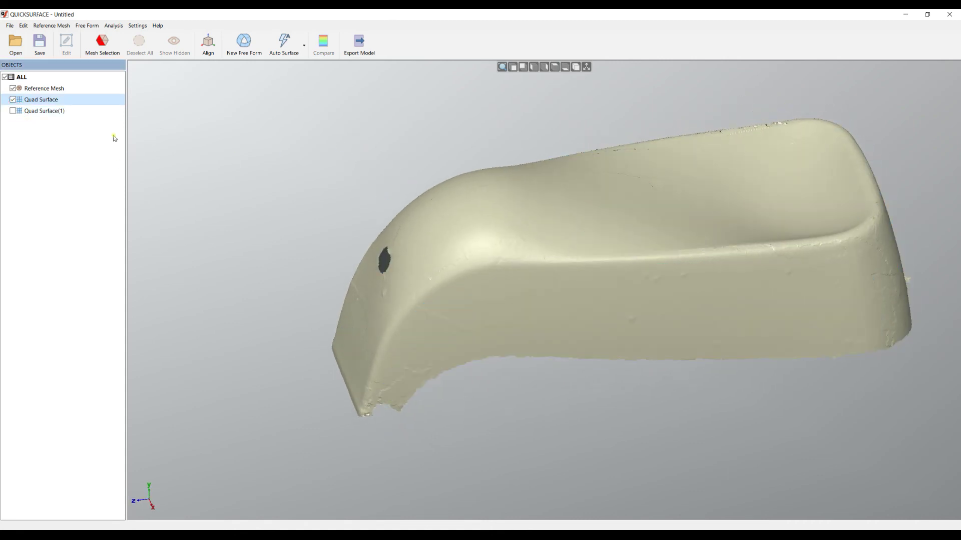
pyautogui.rightClick(41, 103)
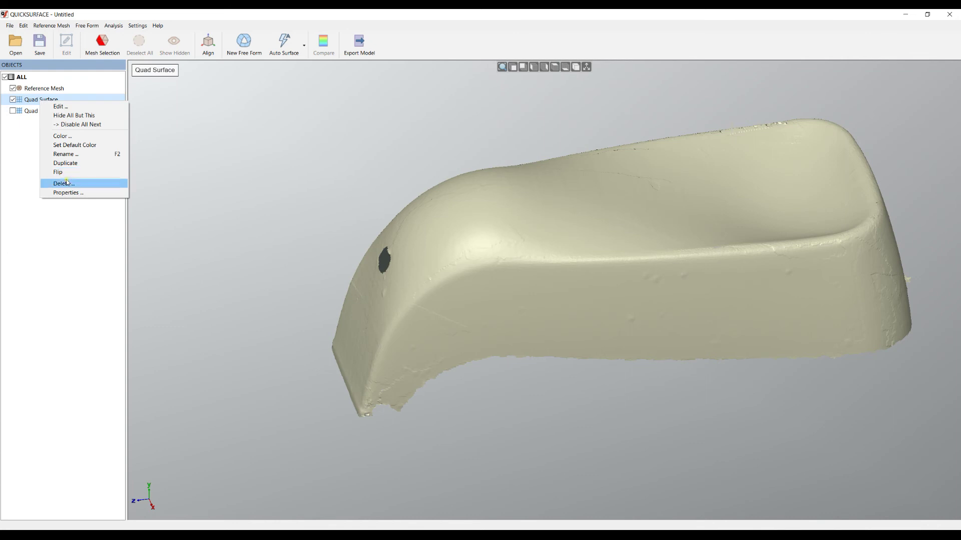
pyautogui.click(57, 184)
pyautogui.click(487, 296)
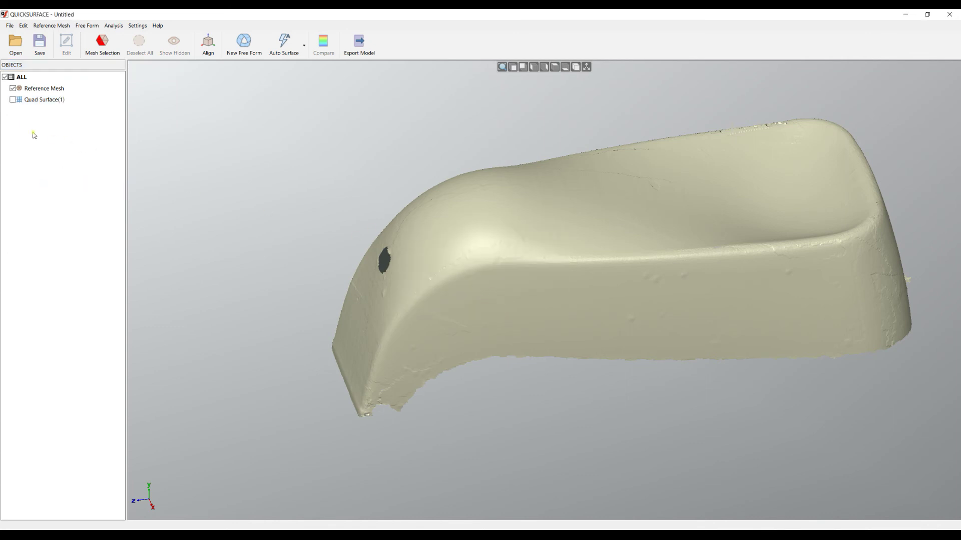
# Show Quad Surface(1), hide the Reference Mesh, and inspect the smooth surface.
pyautogui.click(14, 100)
pyautogui.moveTo(322, 236); pyautogui.dragTo(866, 267, button='right')
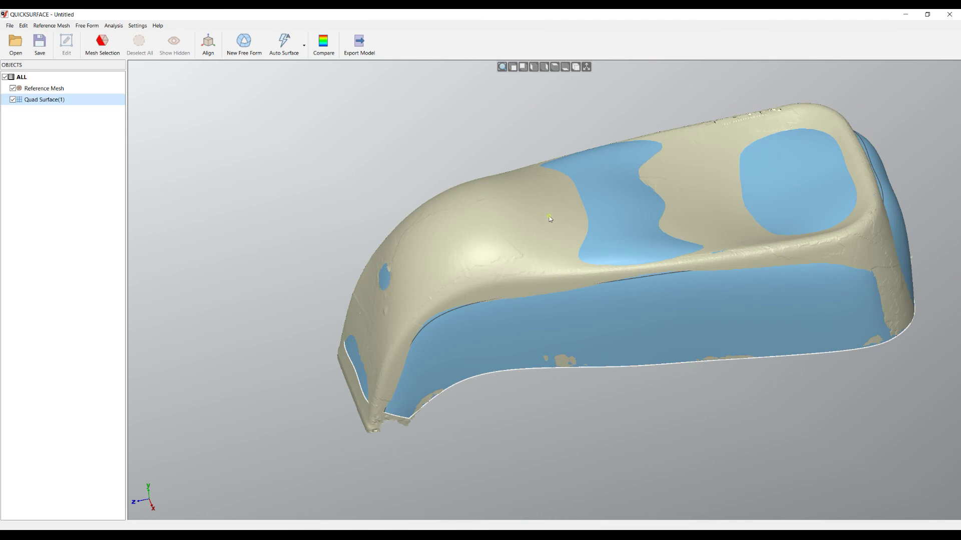
pyautogui.click(13, 88)
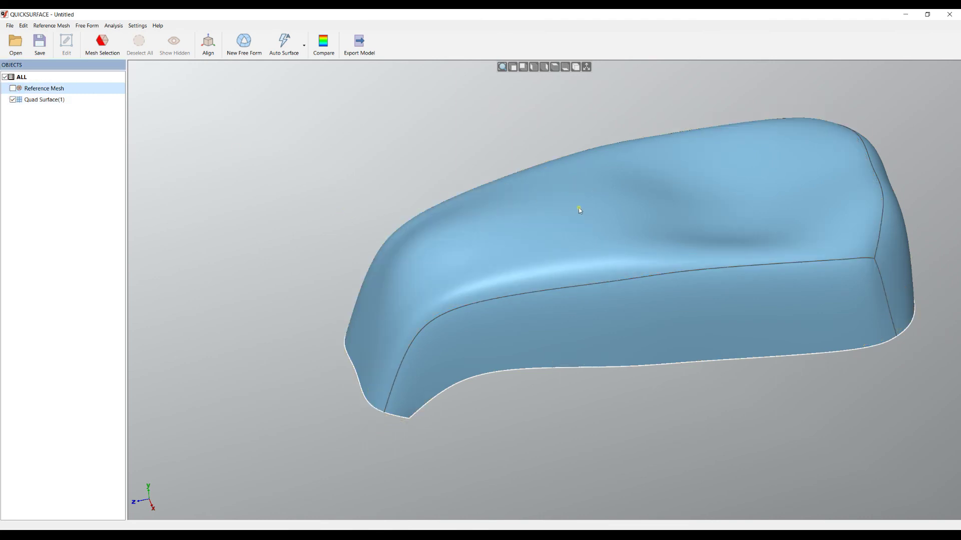
pyautogui.moveTo(574, 291); pyautogui.dragTo(766, 259, button='right')
pyautogui.scroll(3, 826, 248)
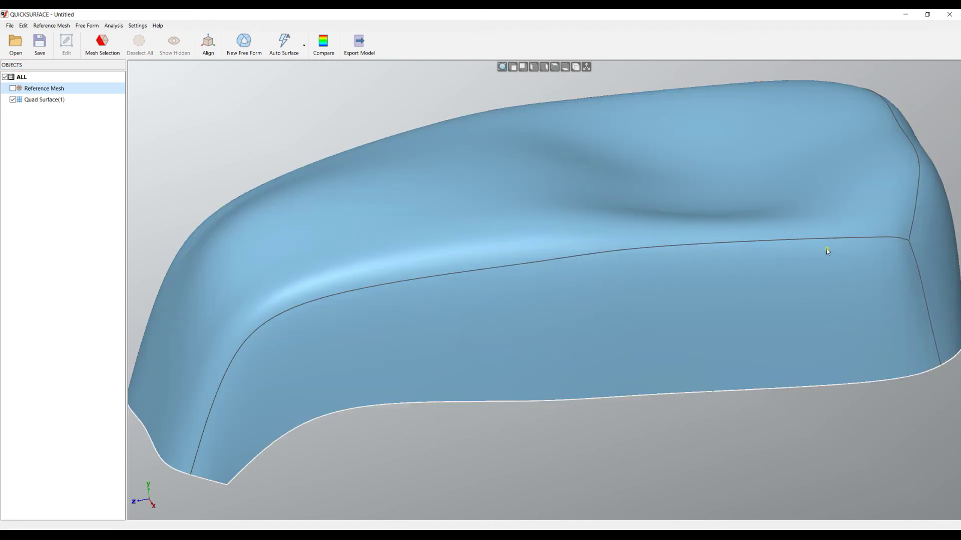
pyautogui.scroll(-3, 654, 228)
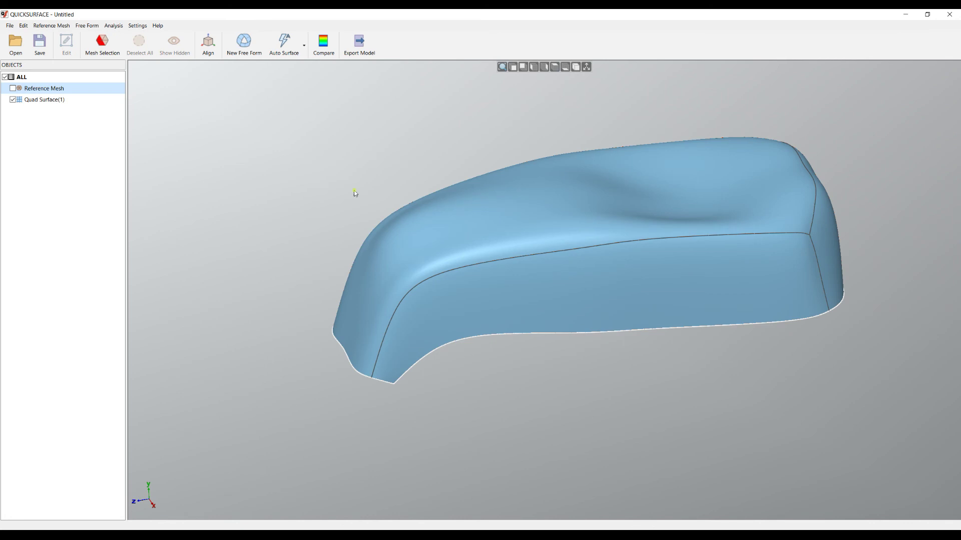
# Export the model as QUICKSURFACE Nurbs, overwriting aerosol_knob_freeform_only.qsnurbs.
pyautogui.click(360, 44)
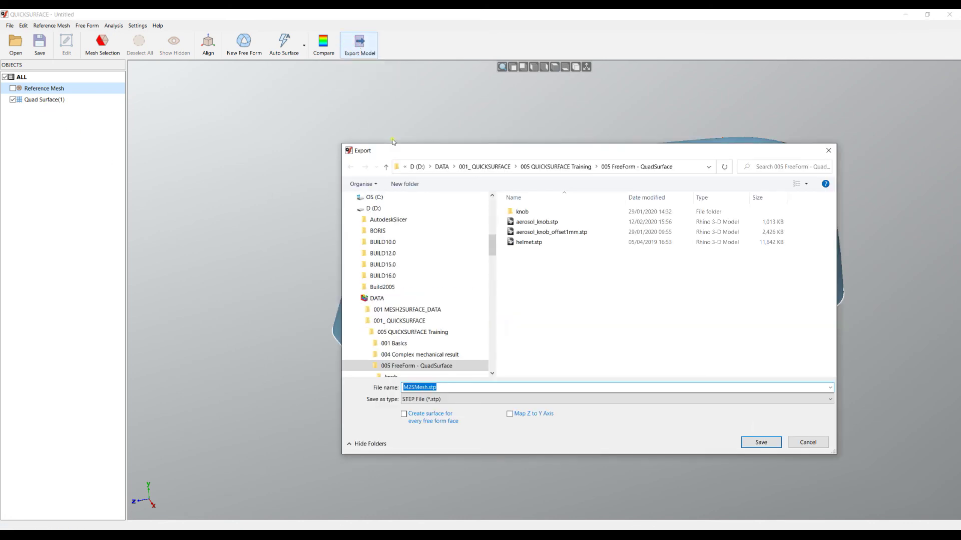
pyautogui.click(444, 403)
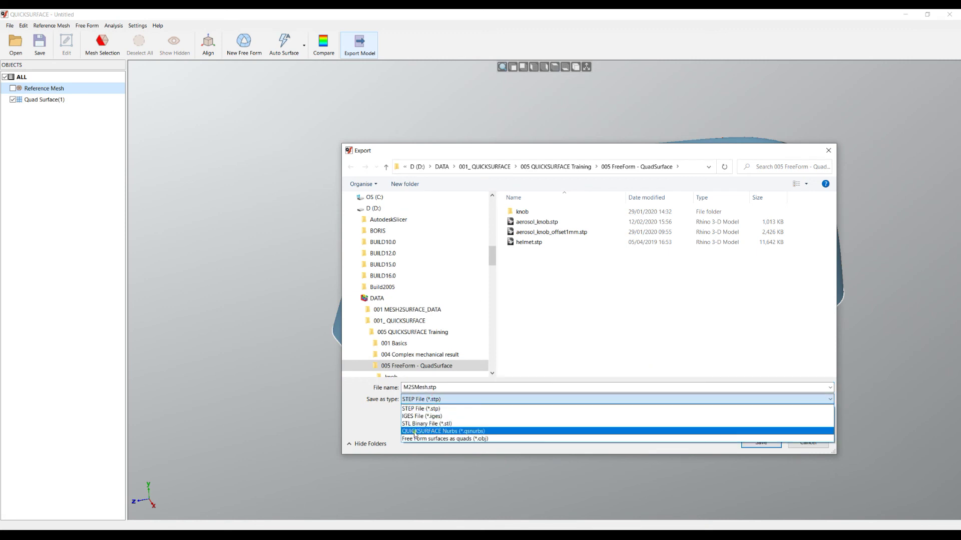
pyautogui.click(415, 433)
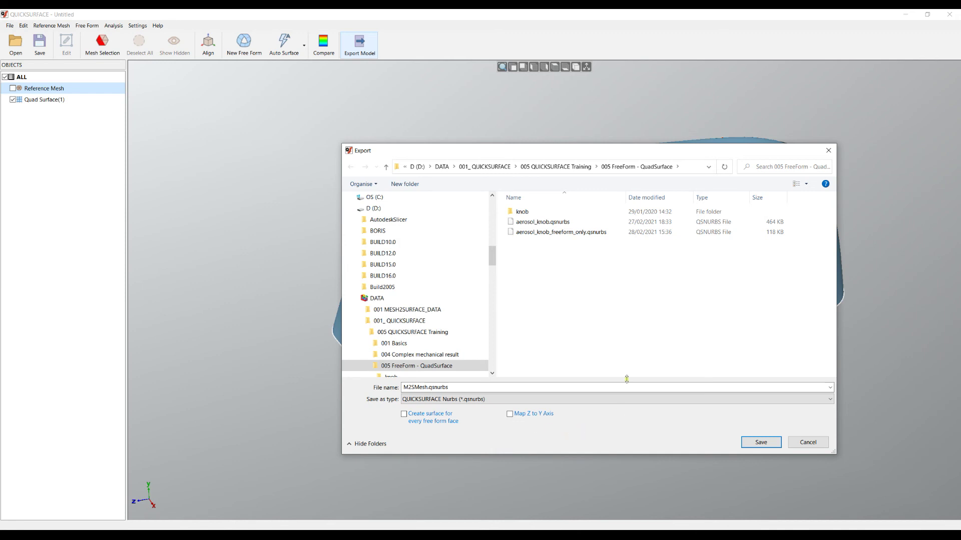
pyautogui.click(555, 232)
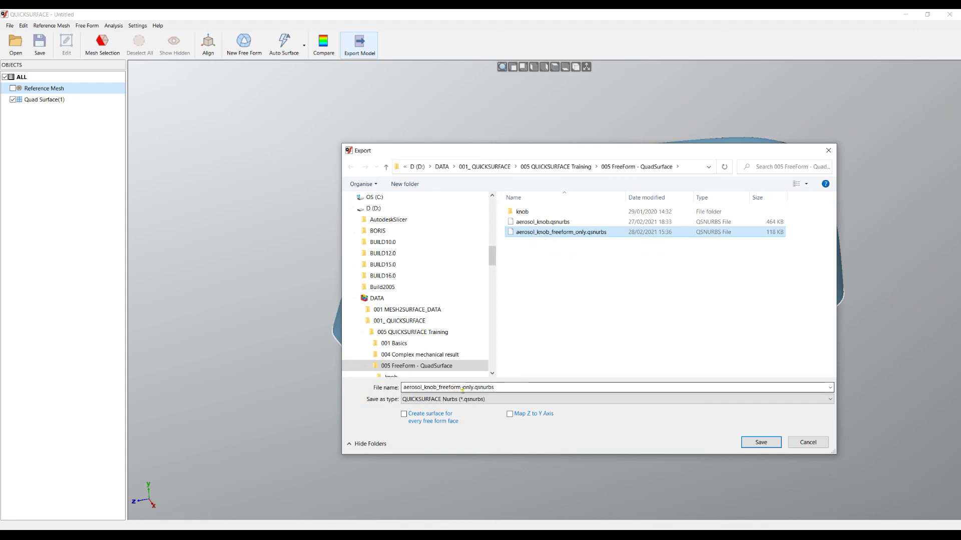
pyautogui.click(760, 442)
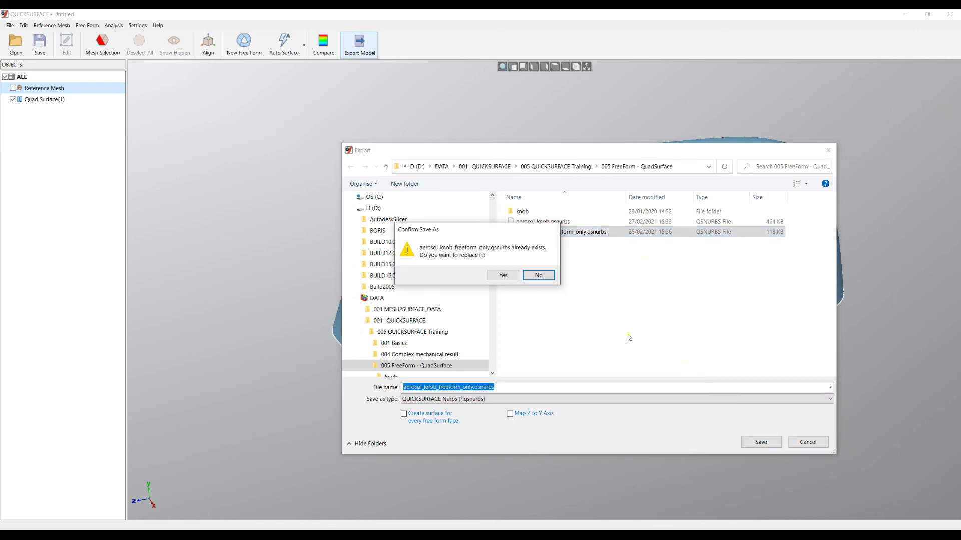
pyautogui.click(503, 275)
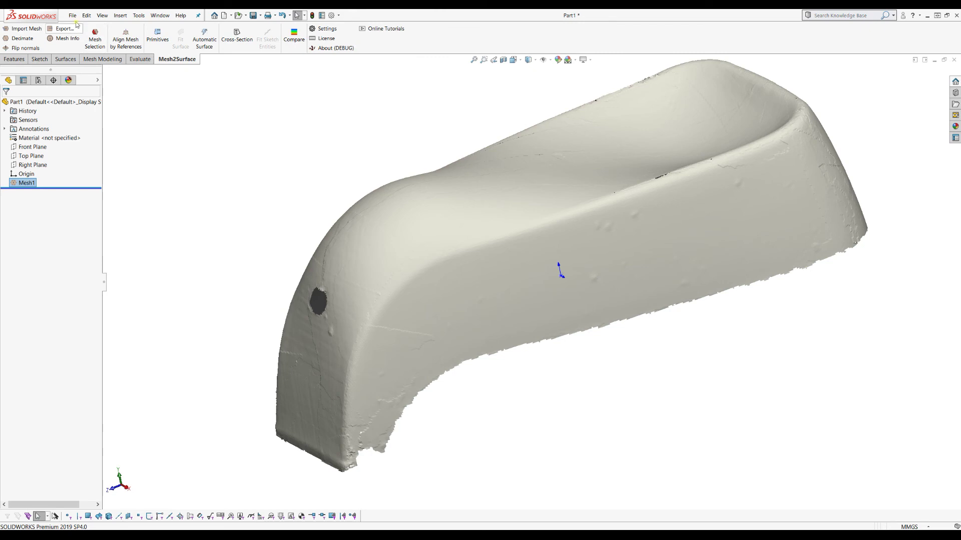
# Open aerosol_knob_freeform_only.qsnurbs in SOLIDWORKS using the QUICKSURFACE Nurbs (*.qsnurbs) filter.
pyautogui.click(72, 15)
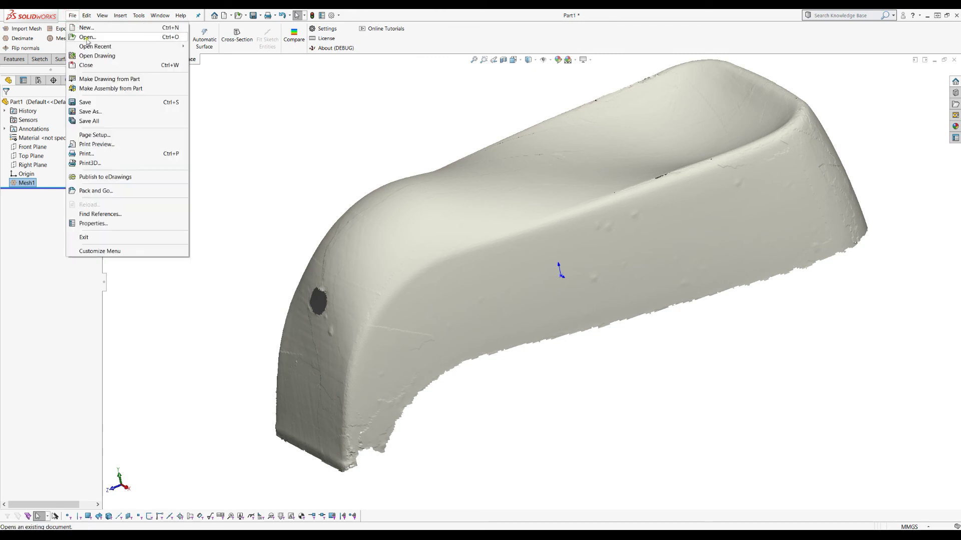
pyautogui.click(227, 59)
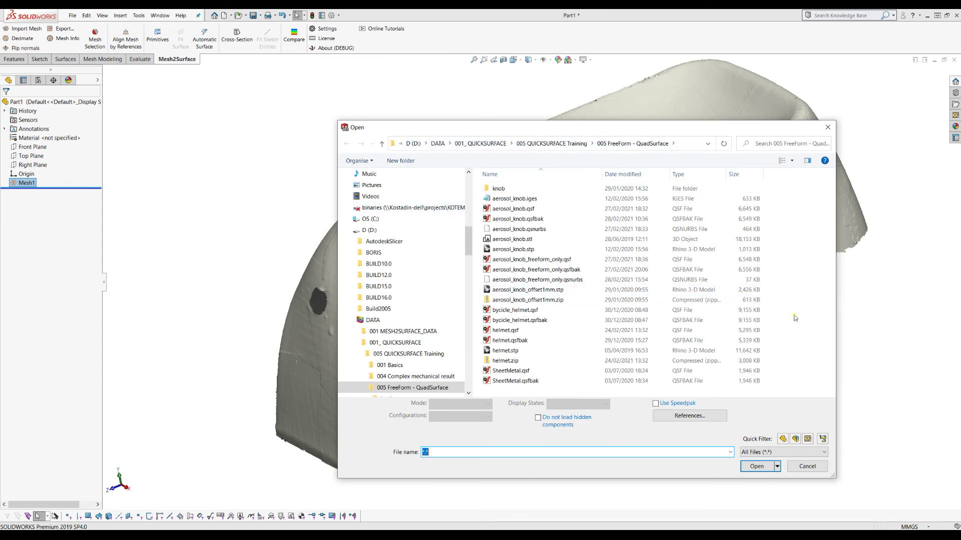
pyautogui.click(759, 453)
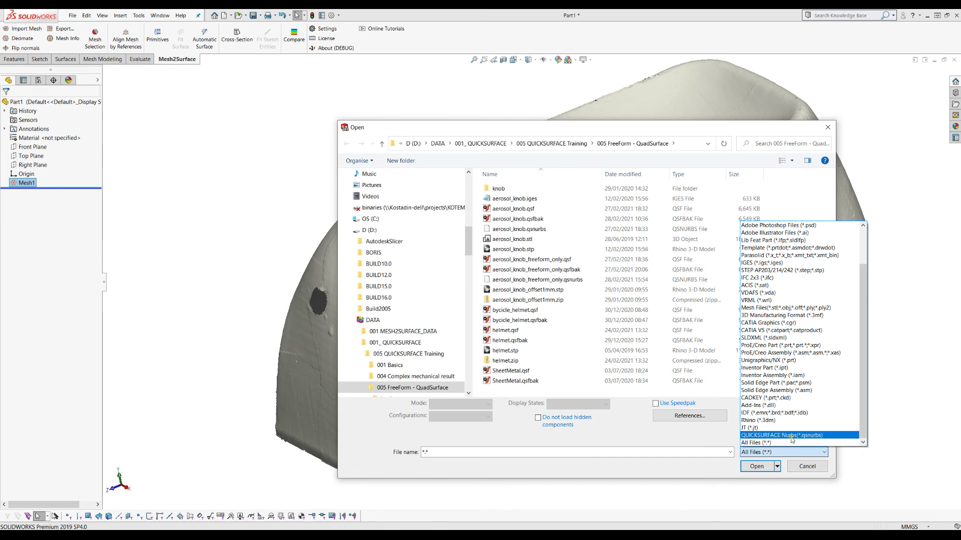
pyautogui.click(791, 435)
pyautogui.click(556, 209)
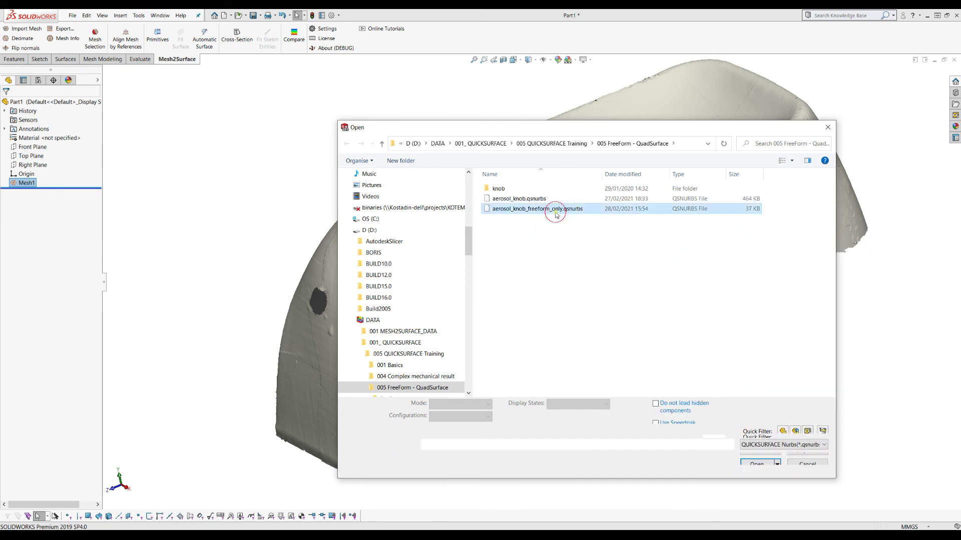
pyautogui.click(756, 458)
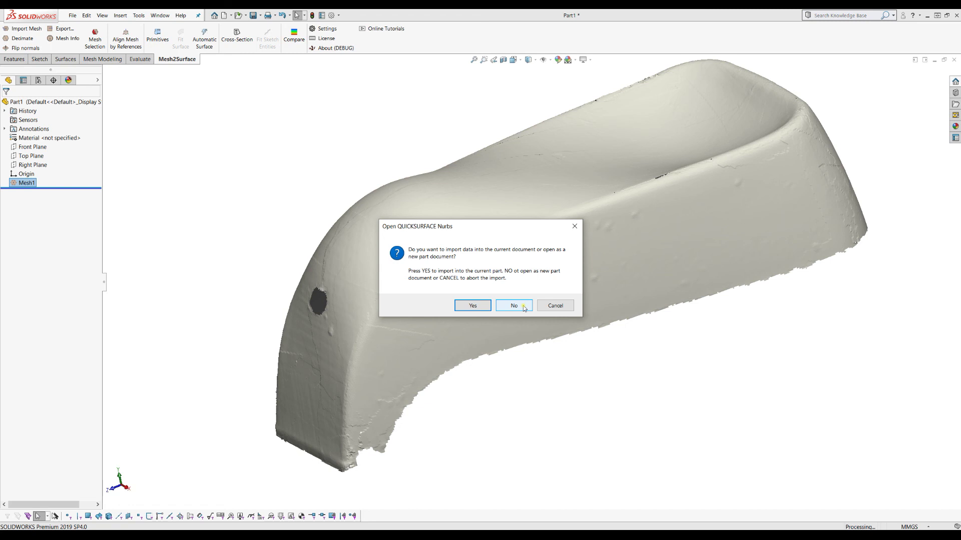
# Import the surface into Part1 as Surface-Imported1 and hide Mesh1.
pyautogui.click(472, 306)
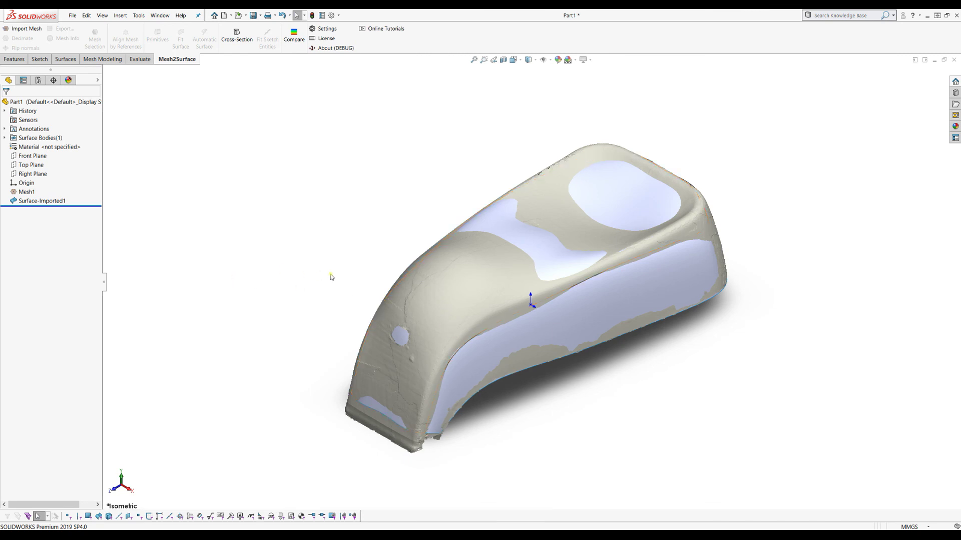
pyautogui.click(26, 192)
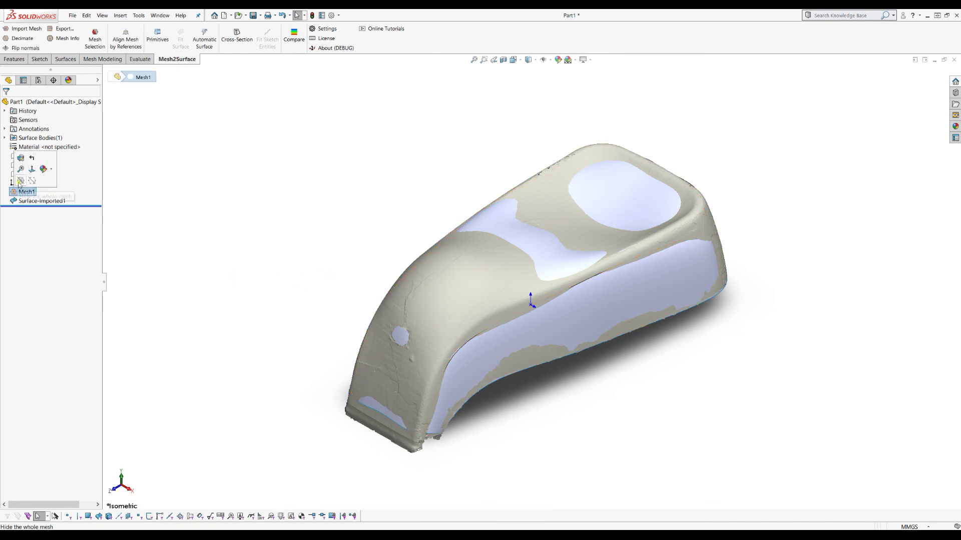
pyautogui.click(28, 168)
pyautogui.moveTo(314, 246); pyautogui.dragTo(503, 401, button='middle')
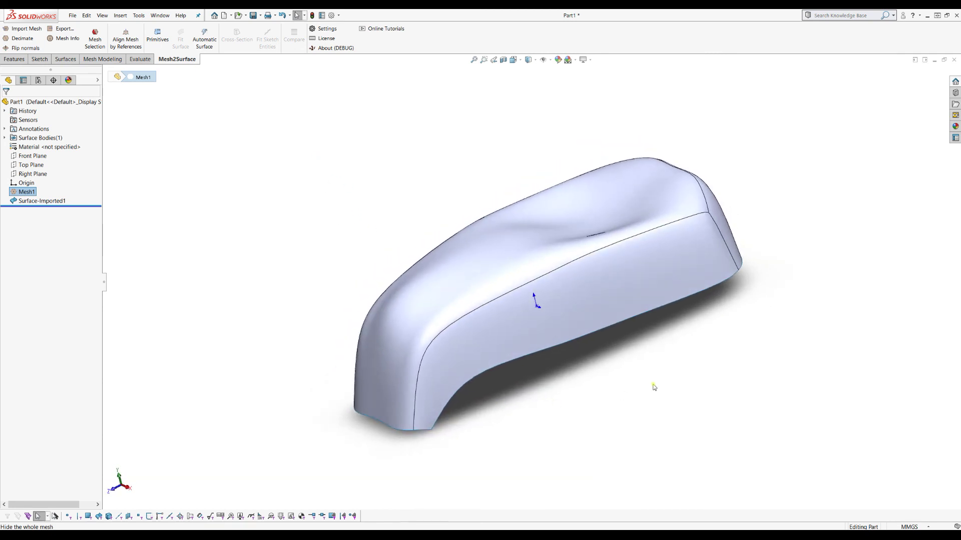